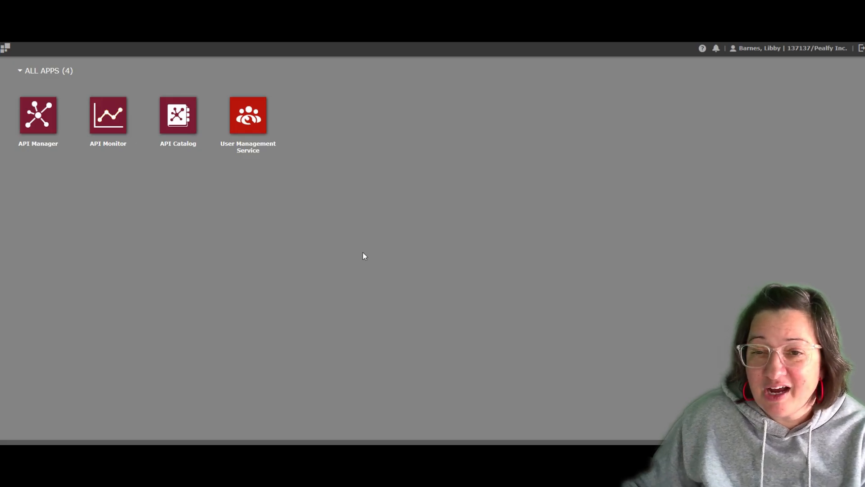
# - In User Management Service, open the Corporate Group Admin group and view its one assigned user
pyautogui.click(256, 136)
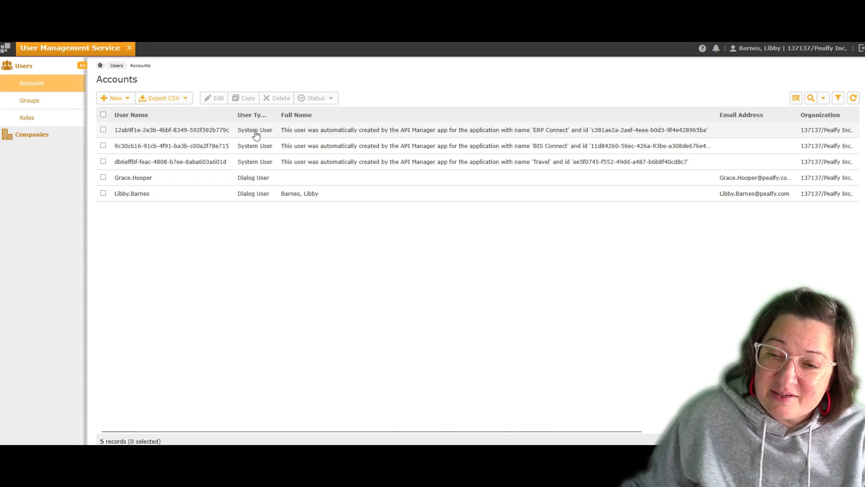
pyautogui.click(66, 108)
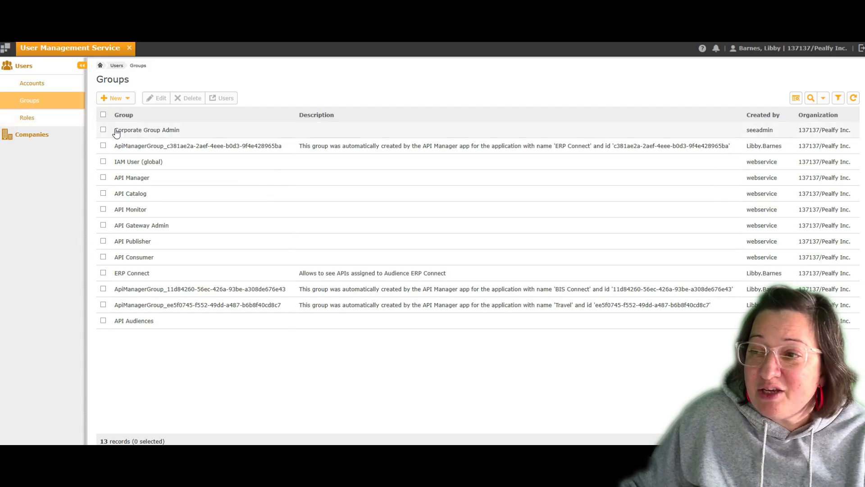
pyautogui.moveTo(116, 134); pyautogui.dragTo(153, 134)
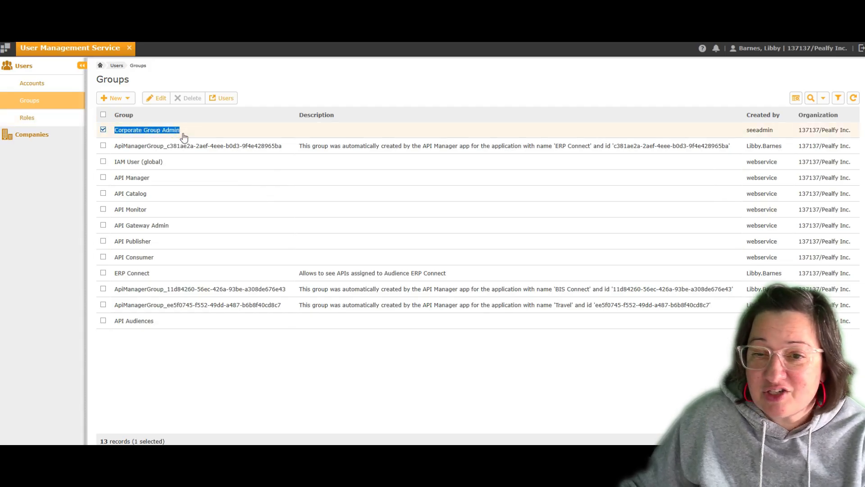
pyautogui.doubleClick(184, 132)
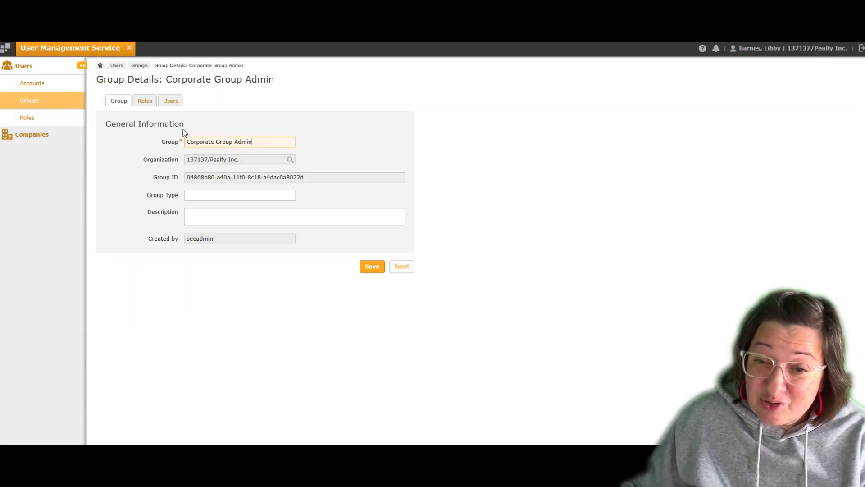
pyautogui.click(170, 101)
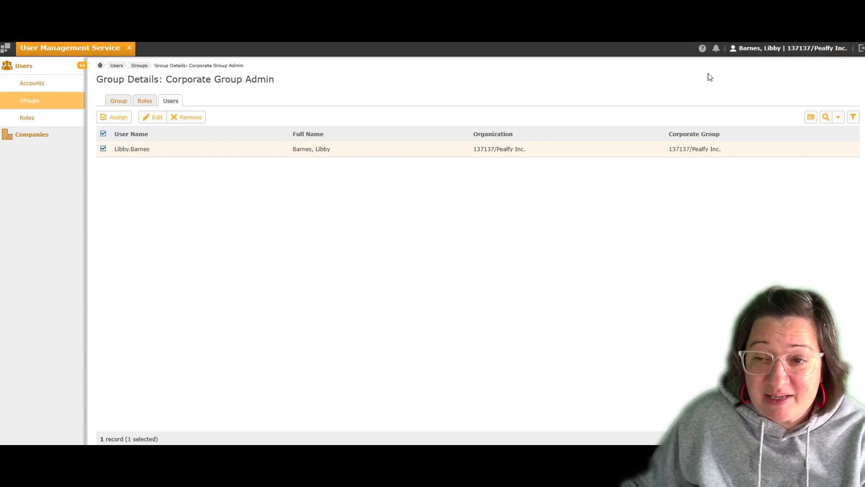
# - Create and save organization 'API Consumers' with login context name 'api'
pyautogui.click(44, 138)
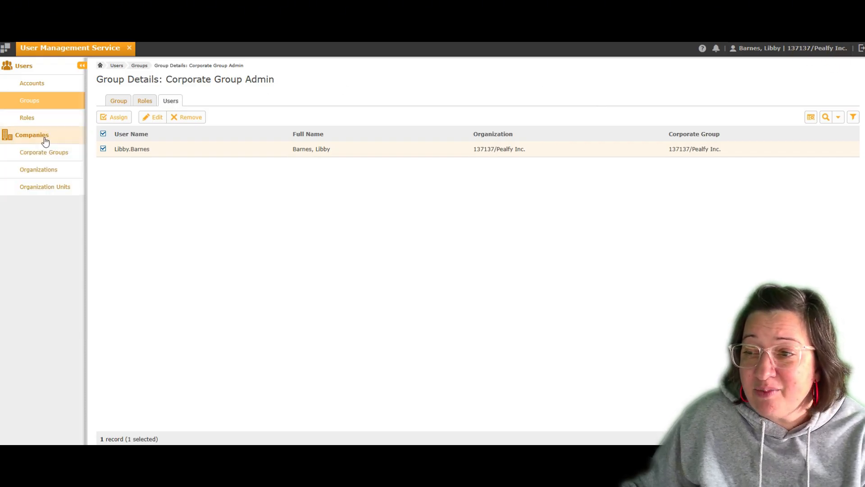
pyautogui.click(50, 172)
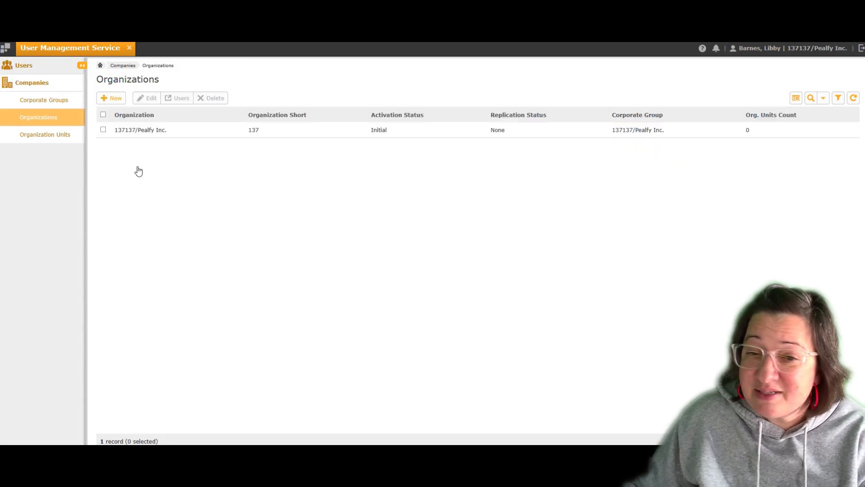
pyautogui.click(116, 99)
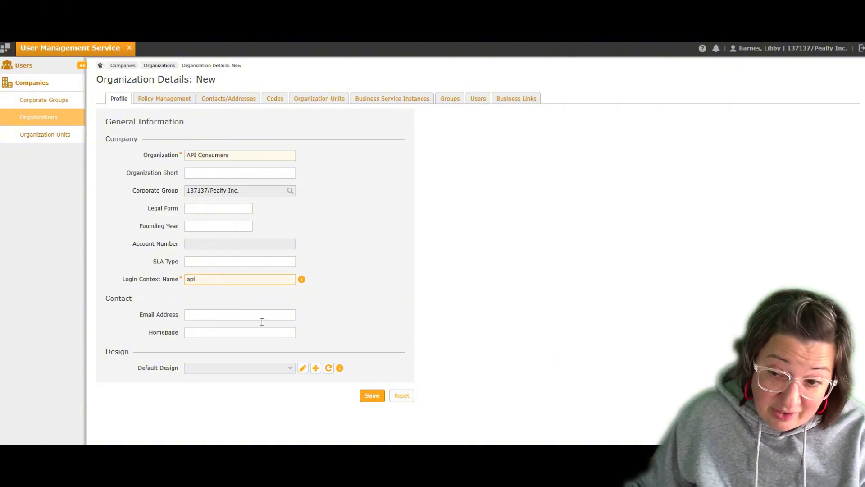
pyautogui.click(370, 395)
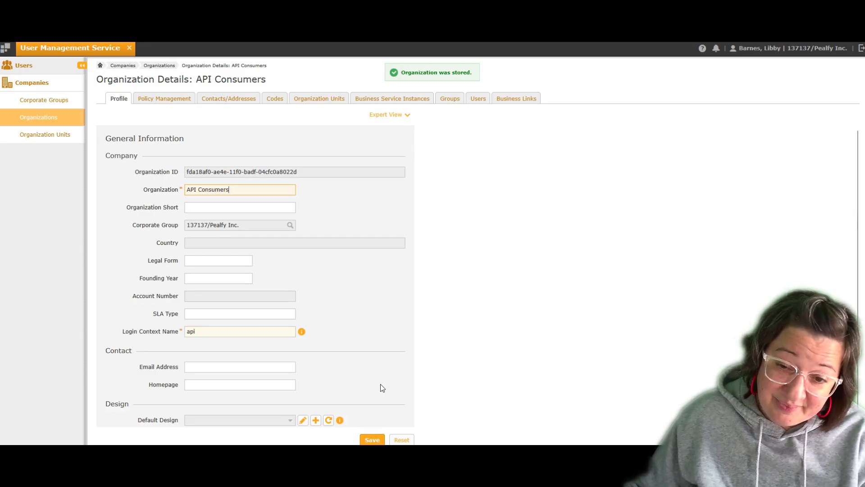
# - Assign API Catalog, API Monitor, API Manager and User Management Service instances to API Consumers
pyautogui.click(407, 102)
pyautogui.click(119, 115)
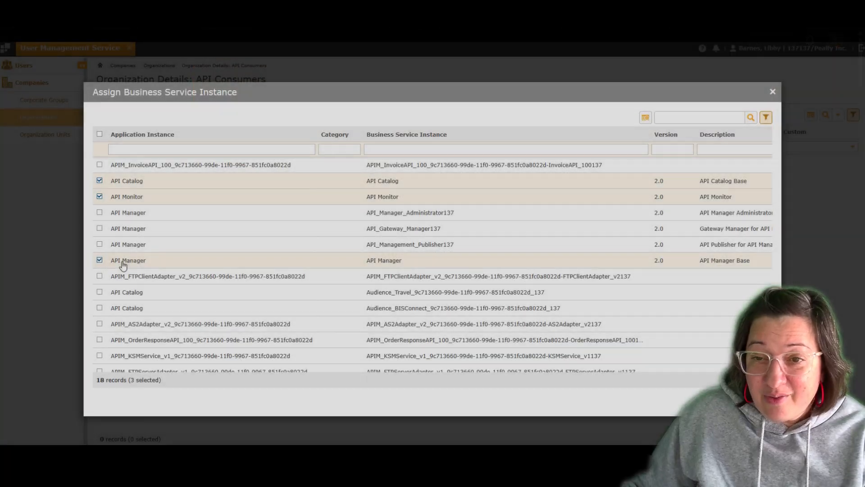
pyautogui.scroll(-3, 113, 266)
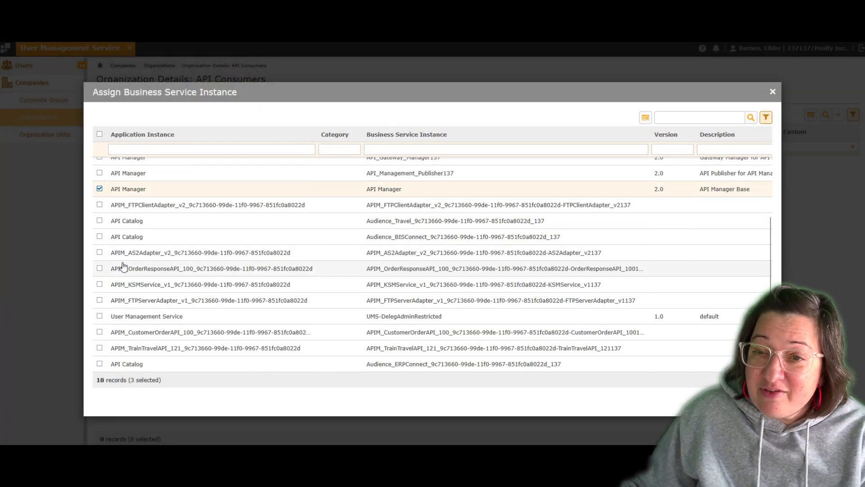
pyautogui.click(100, 316)
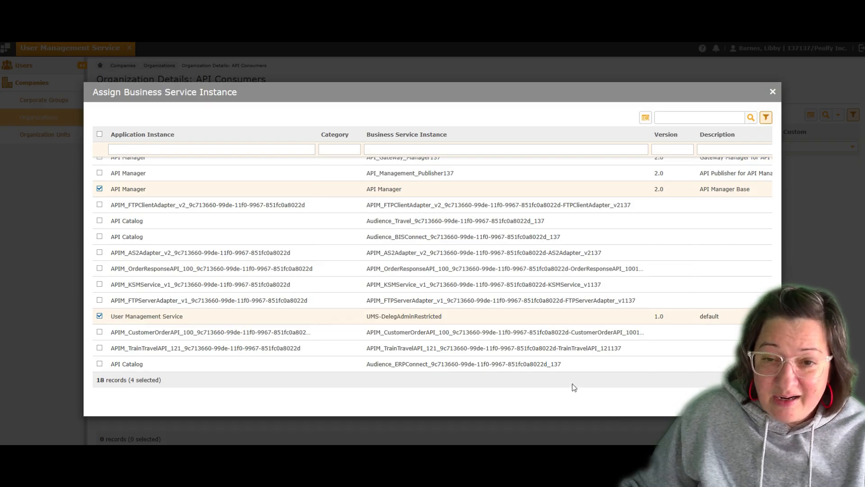
pyautogui.scroll(3, 415, 349)
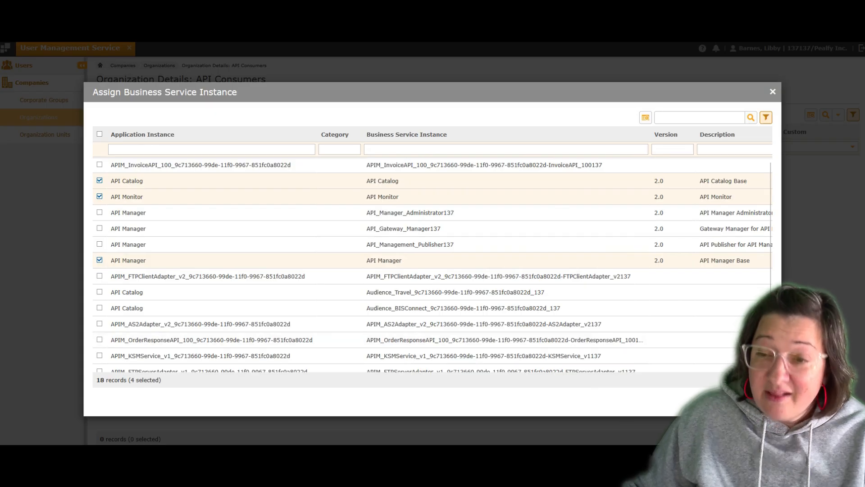
pyautogui.click(723, 401)
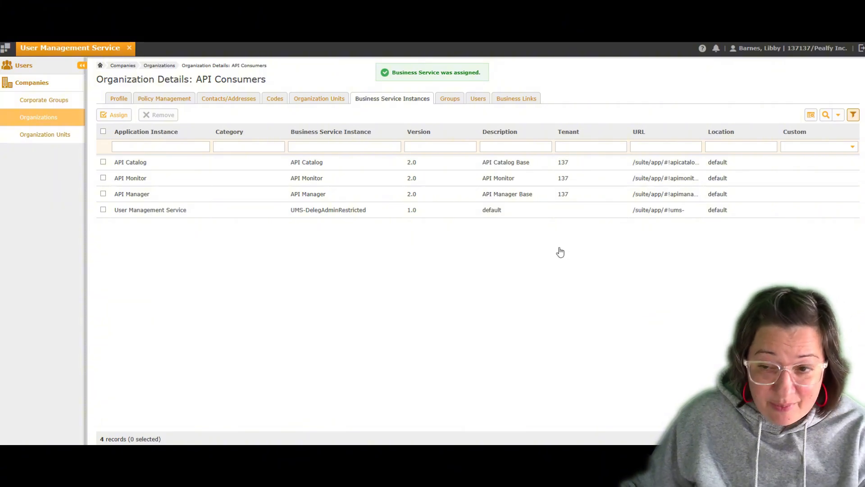
# - Create group 'IAM User (global)' from scratch in organization API Consumers and save it
pyautogui.click(446, 102)
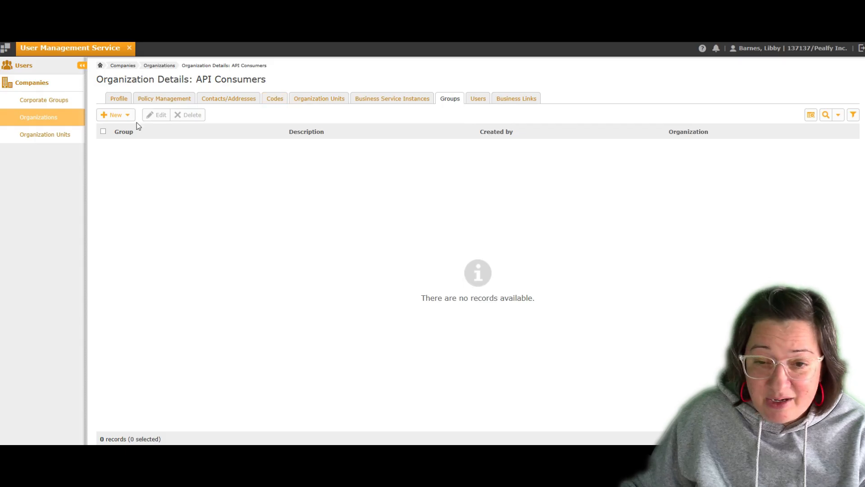
pyautogui.click(116, 115)
pyautogui.click(121, 131)
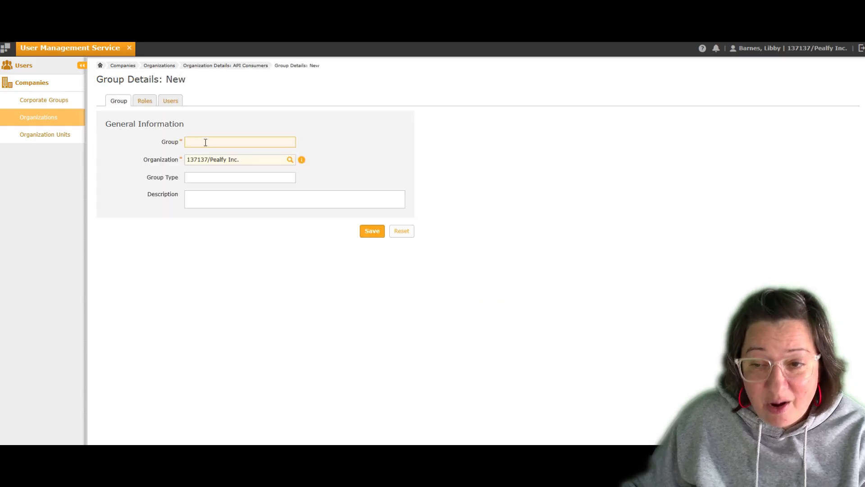
pyautogui.click(290, 159)
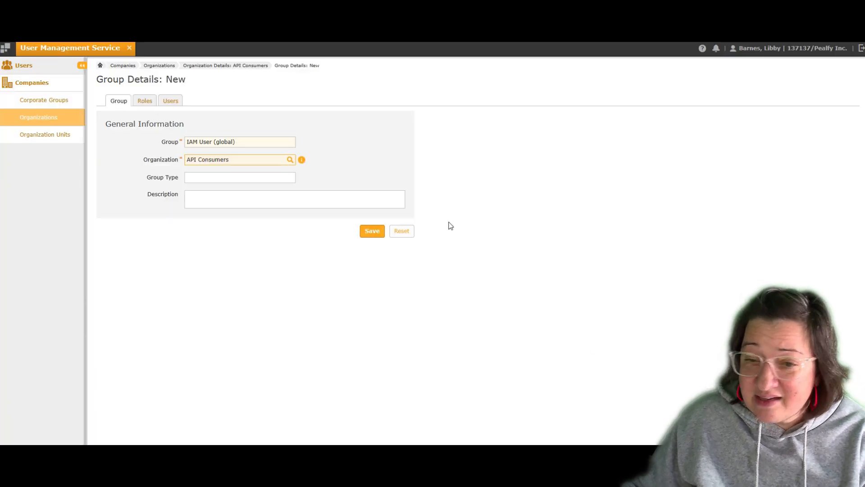
pyautogui.click(372, 231)
# - Grant the group the UMS_DELEG_ADMIN_RESTRICTED role and check its members
pyautogui.click(146, 101)
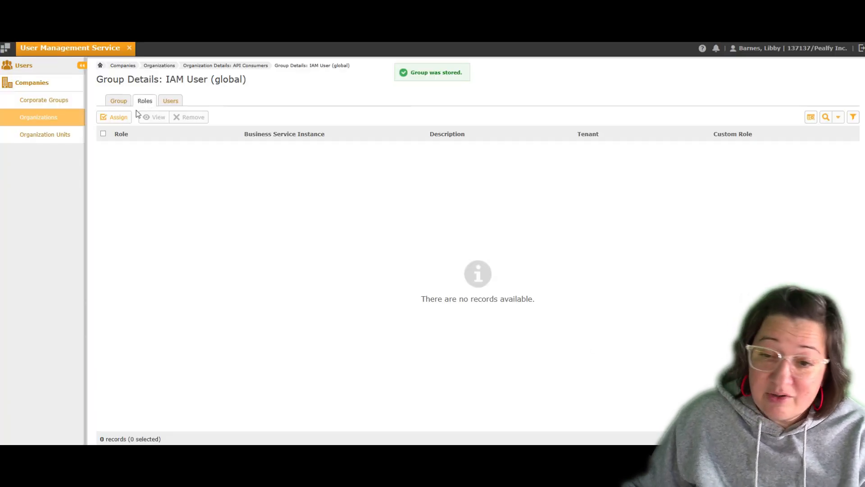
pyautogui.click(118, 116)
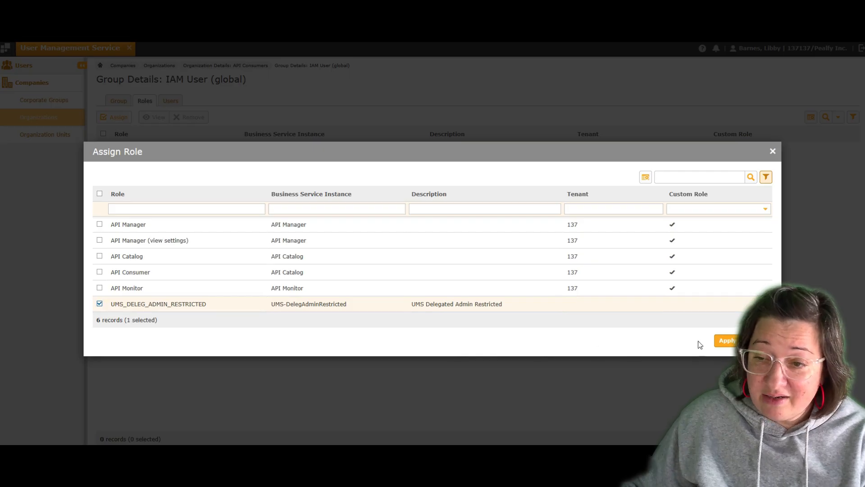
pyautogui.click(724, 341)
pyautogui.click(175, 103)
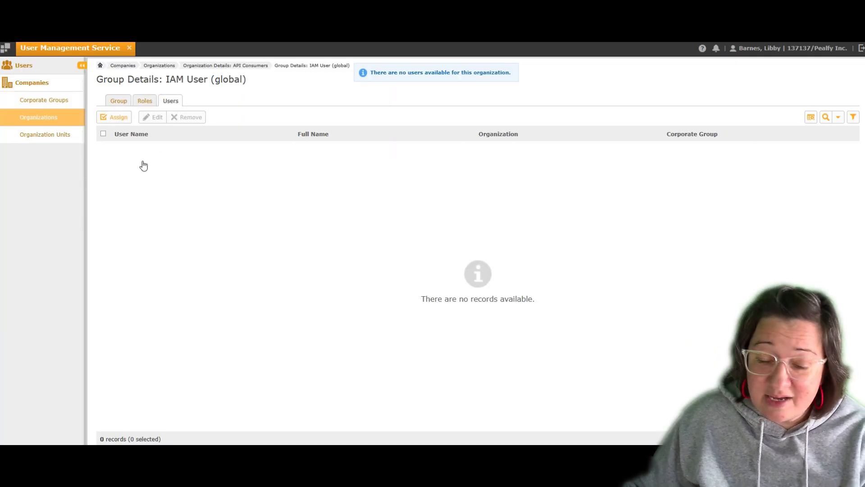
pyautogui.click(58, 70)
pyautogui.click(58, 86)
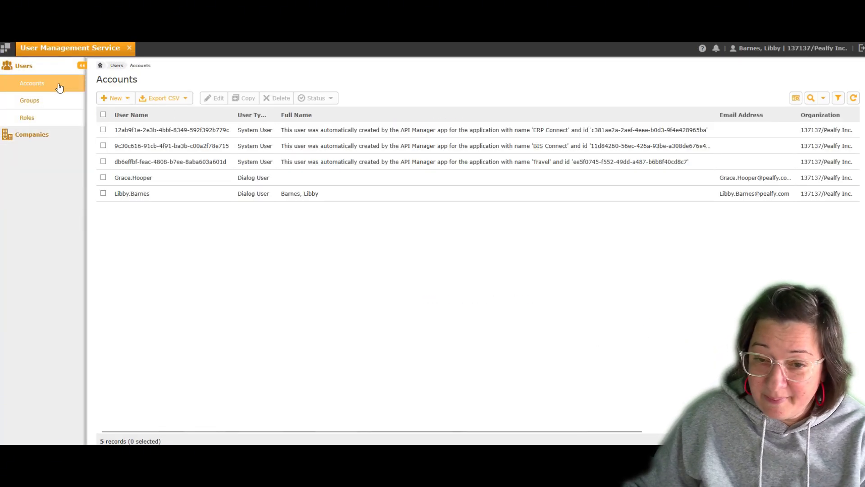
# - Start a new account without a template in organization API Consumers
pyautogui.click(116, 98)
pyautogui.click(128, 115)
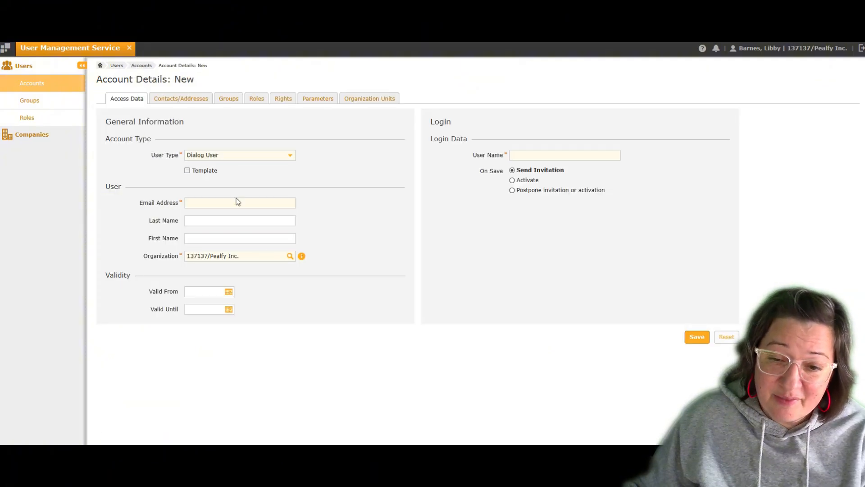
pyautogui.click(290, 253)
pyautogui.click(208, 166)
pyautogui.click(267, 204)
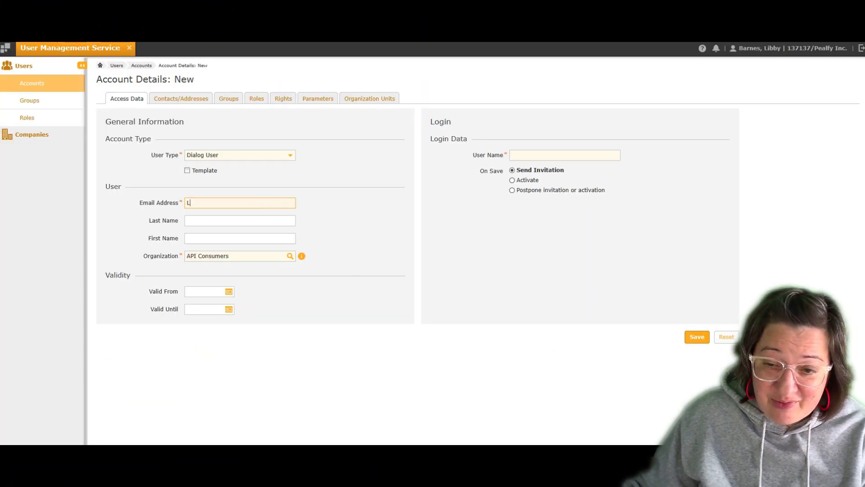
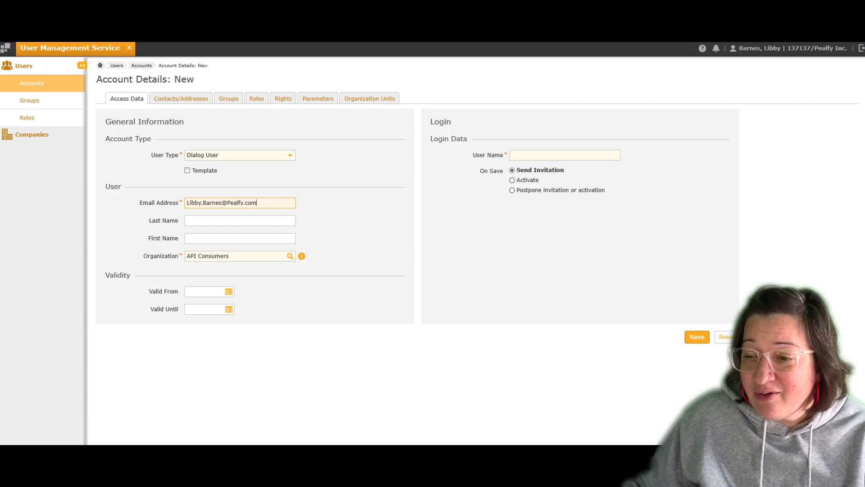
# - Fill in the user's e-mail, last name, first name and API user name, then save with invitation
pyautogui.press('Tab')
pyautogui.press('Tab')
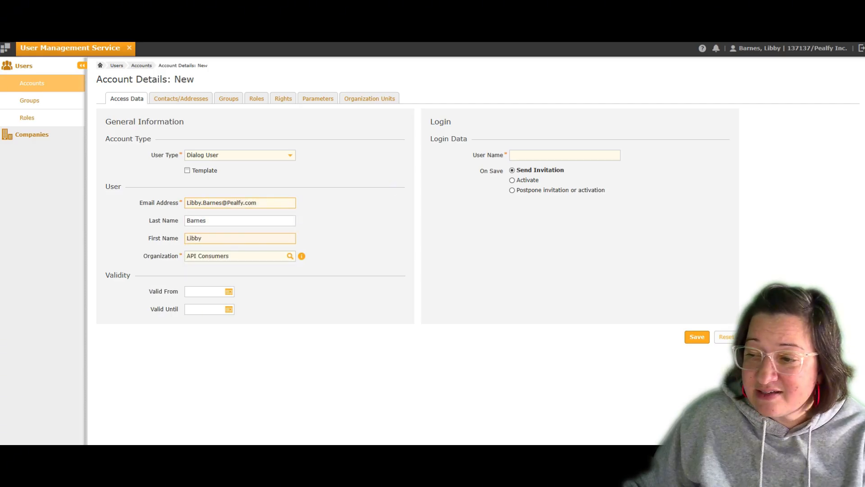
pyautogui.click(538, 153)
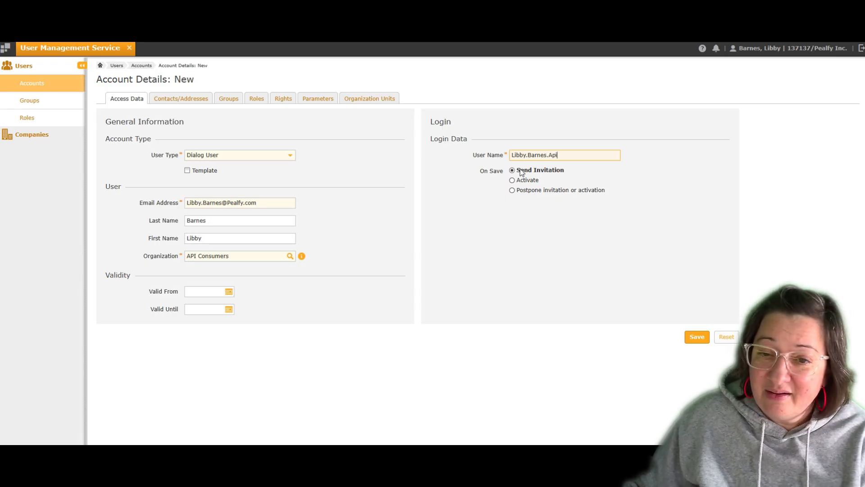
pyautogui.click(694, 338)
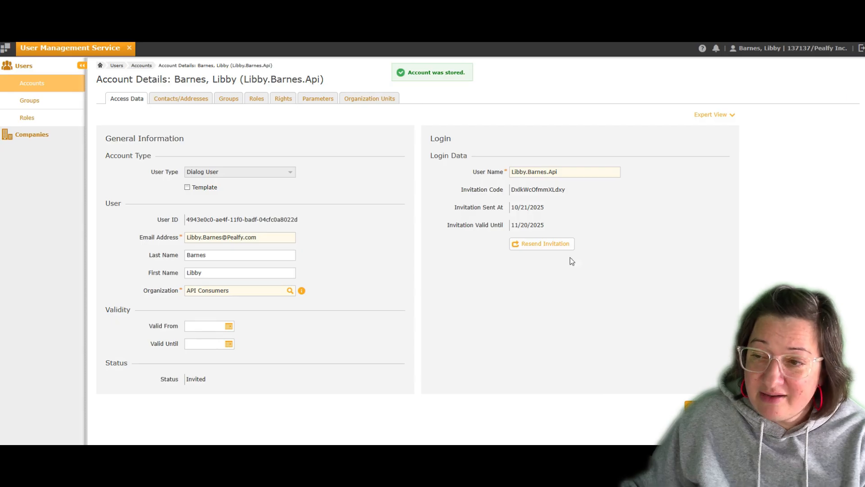
# - Add the new account to the IAM User (global) group
pyautogui.click(228, 100)
pyautogui.click(116, 115)
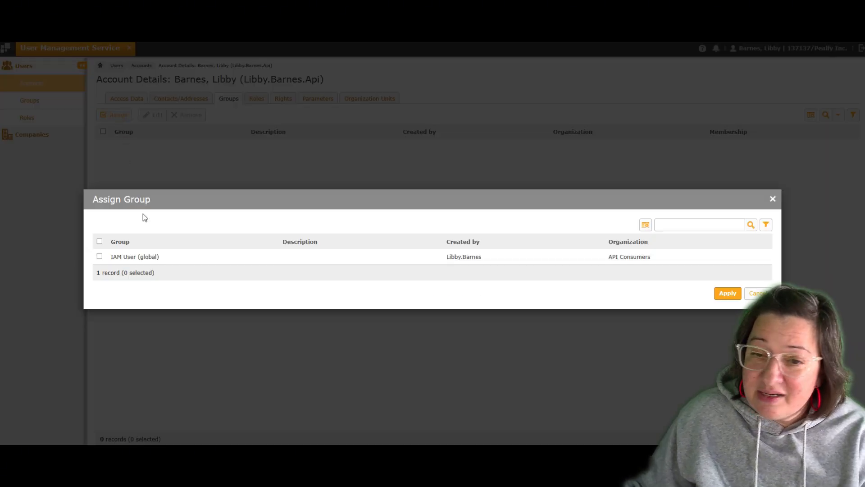
pyautogui.click(99, 256)
pyautogui.click(730, 294)
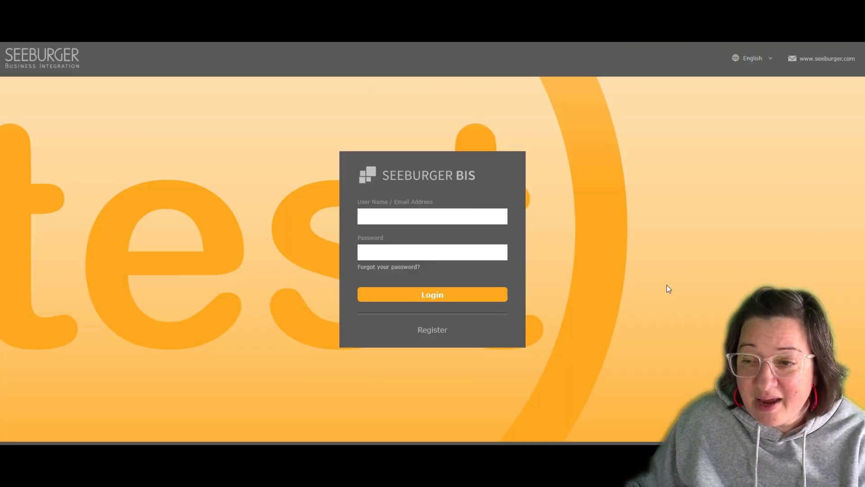
# - Open the account activation page from the link in the activation e-mail
pyautogui.hotkey('alt', 'Tab')
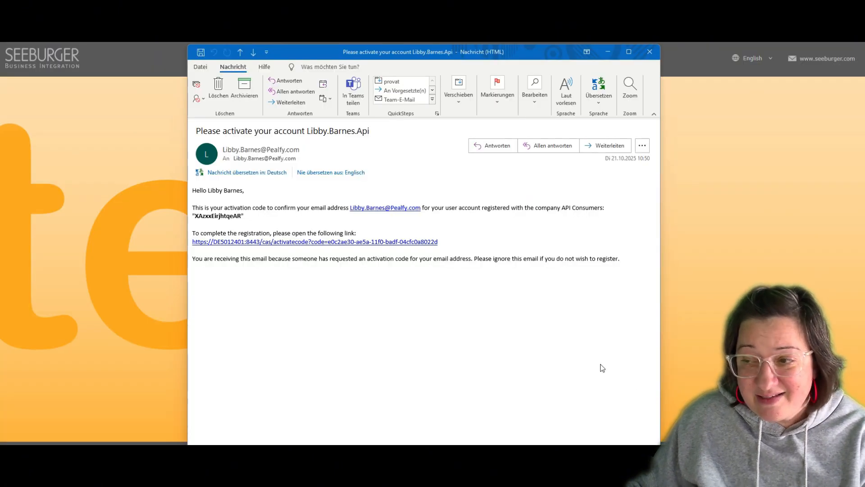
pyautogui.click(308, 243)
pyautogui.rightClick(308, 244)
pyautogui.click(341, 303)
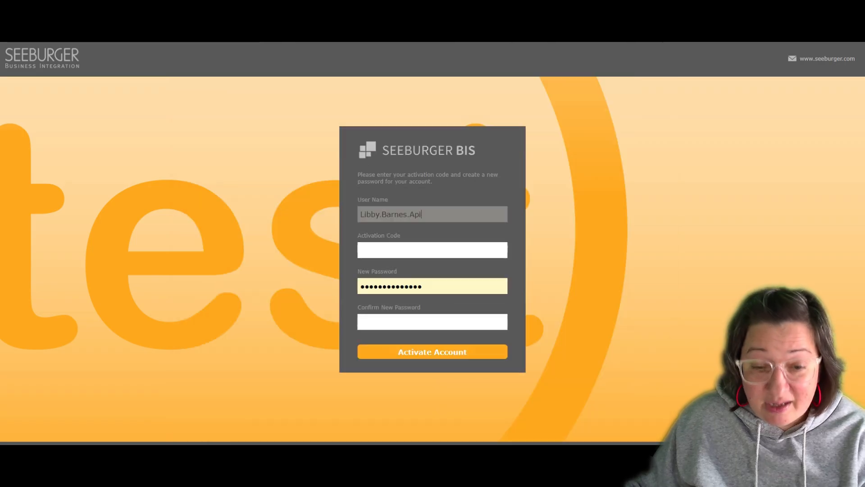
# - Copy the activation code from the e-mail and paste it into the activation page
pyautogui.hotkey('alt', 'Tab')
pyautogui.doubleClick(226, 217)
pyautogui.rightClick(226, 219)
pyautogui.click(241, 224)
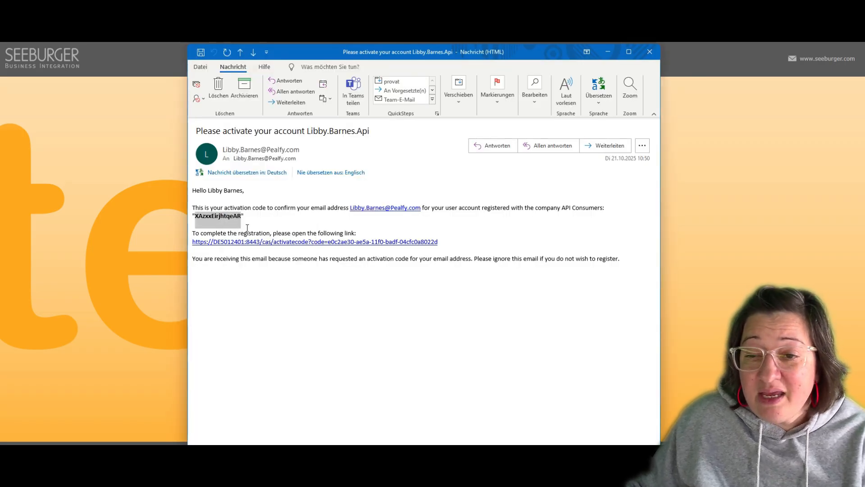
pyautogui.hotkey('alt', 'Tab')
pyautogui.hotkey('ctrl', 'v')
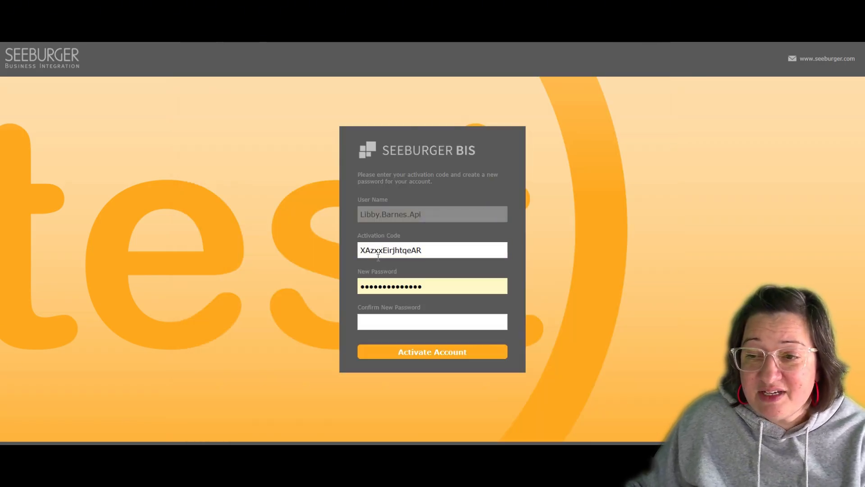
# - Confirm the password and activate the account, then return to the authentication-code login
pyautogui.press('Tab')
pyautogui.click(407, 324)
pyautogui.hotkey('ctrl', 'v')
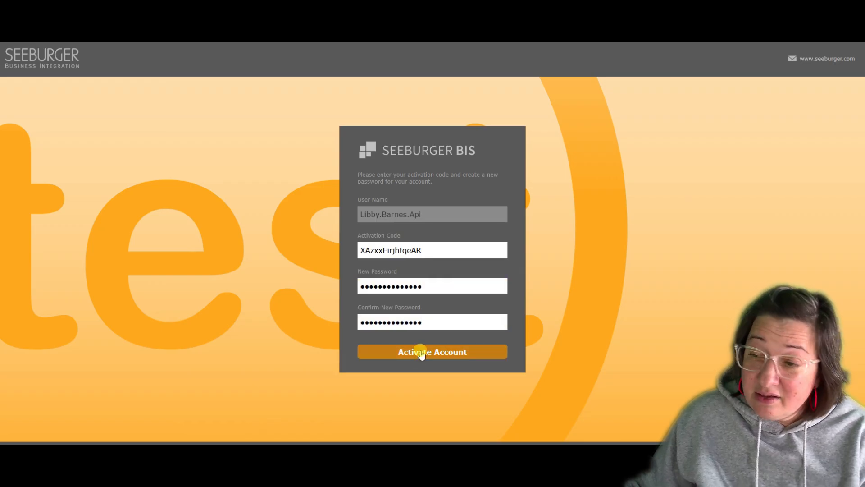
pyautogui.click(421, 354)
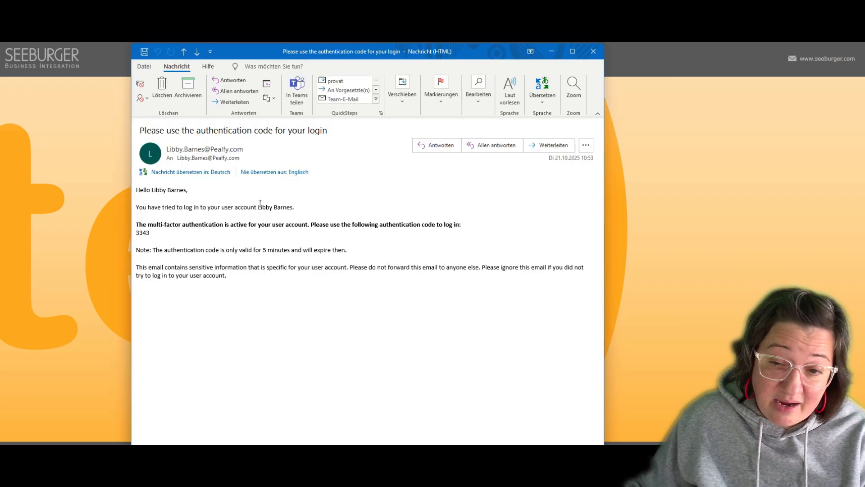
pyautogui.hotkey('alt', 'Tab')
# - Sign in with the authentication code and turn on Display Organization in the profile settings
pyautogui.write('3')
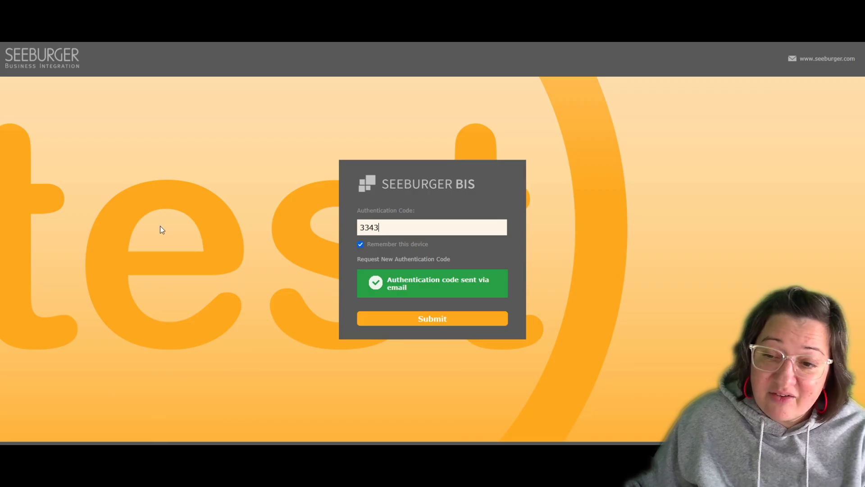
pyautogui.click(374, 317)
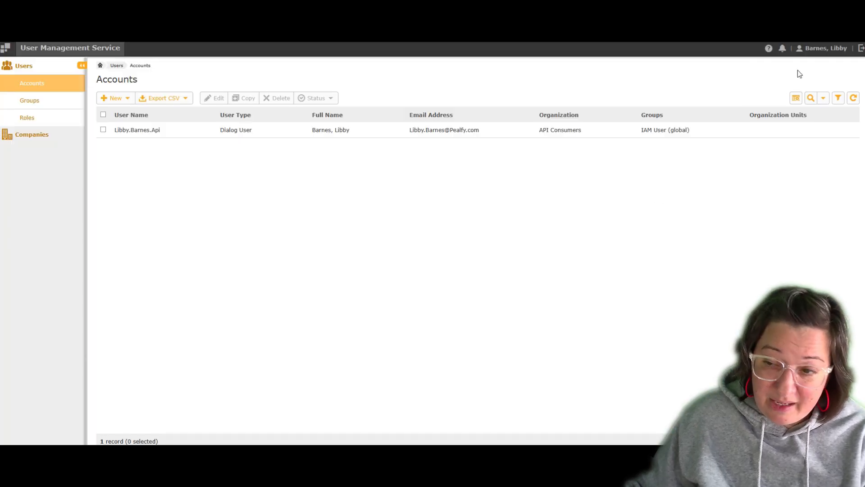
pyautogui.click(811, 54)
pyautogui.click(524, 120)
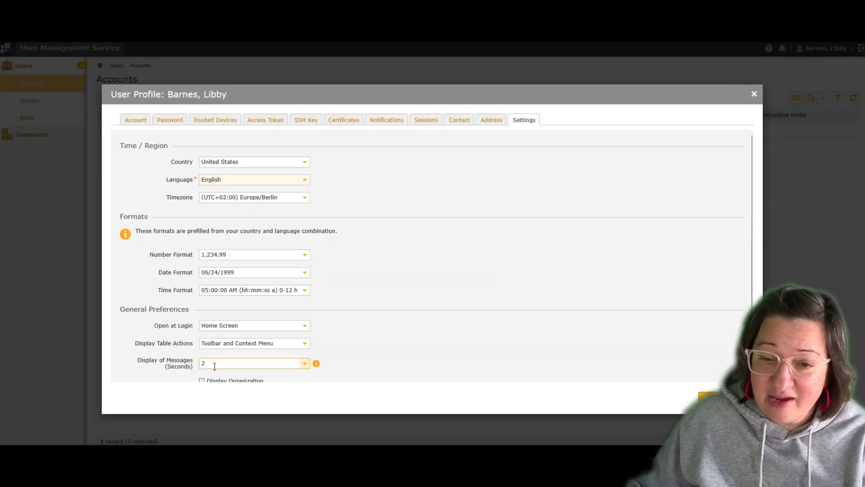
pyautogui.click(712, 398)
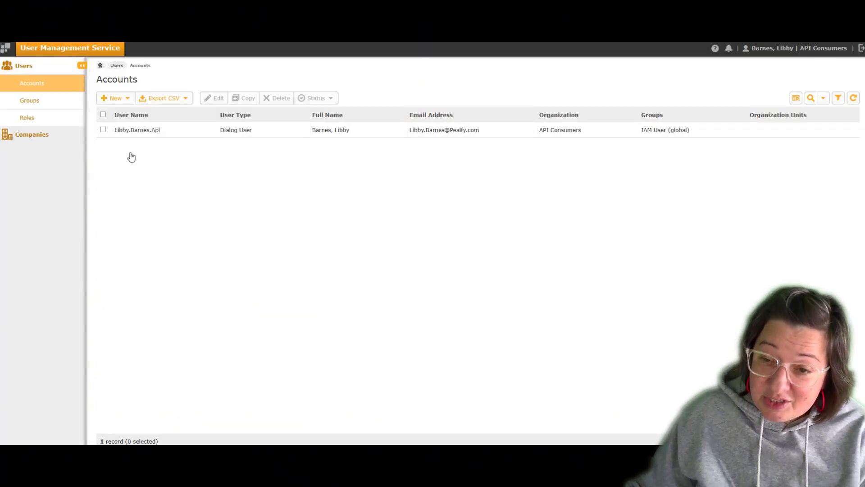
# - Create and save a new group named 'API Consumer, ERP Connect'
pyautogui.click(75, 104)
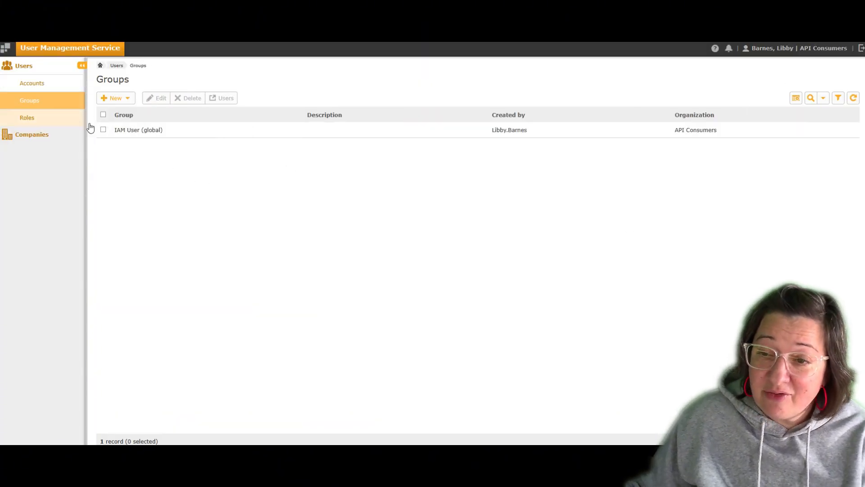
pyautogui.click(117, 99)
pyautogui.click(121, 114)
pyautogui.write('API Consumer, ERP Connect')
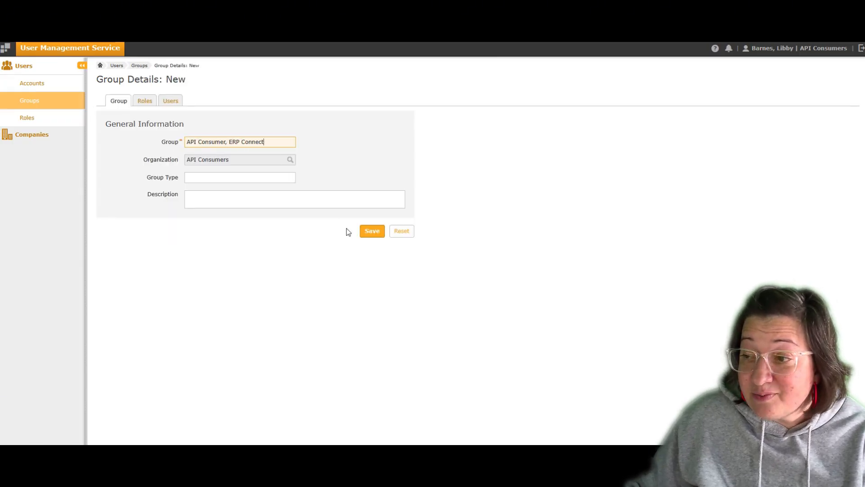
pyautogui.click(372, 231)
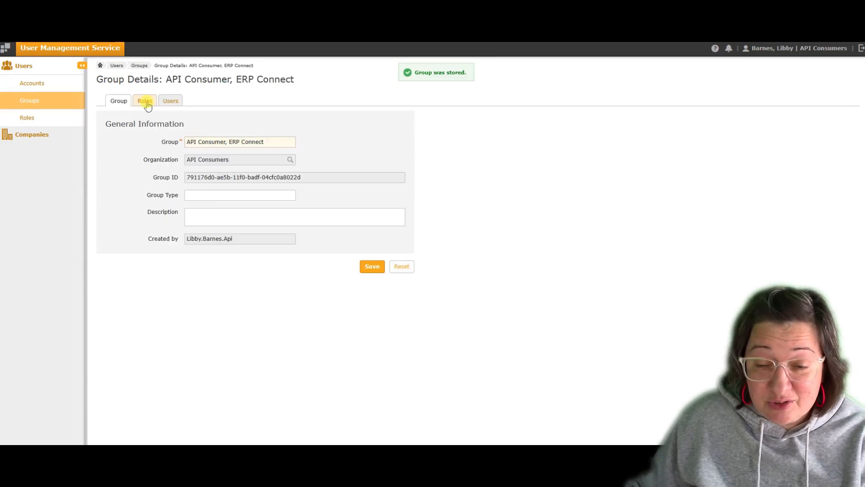
# - Assign the API Consumer role to the group
pyautogui.click(145, 101)
pyautogui.click(118, 118)
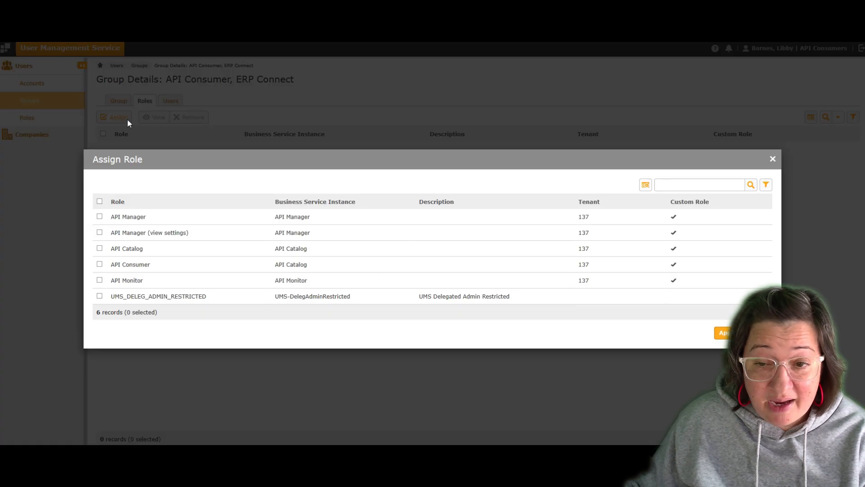
pyautogui.click(143, 266)
pyautogui.click(723, 332)
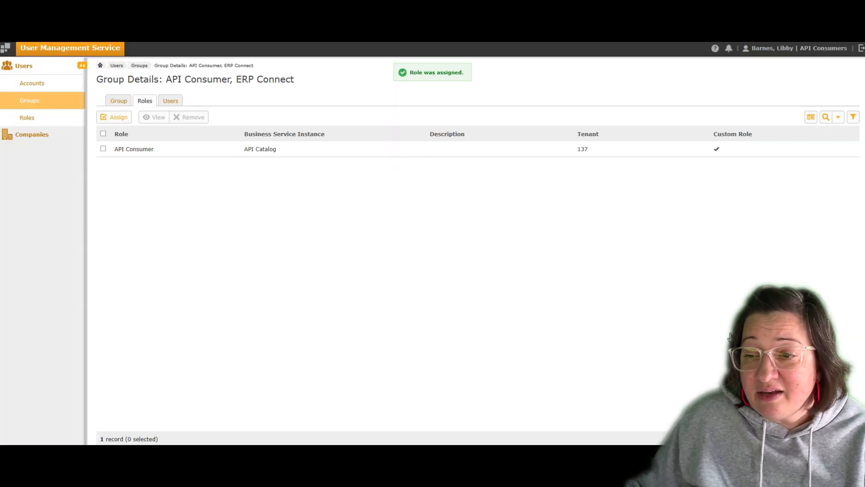
pyautogui.click(72, 82)
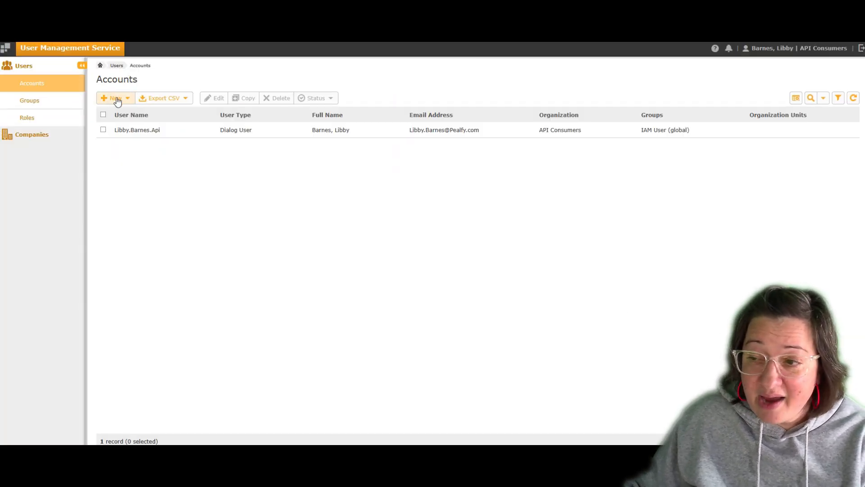
# - Create a new account with the user's e-mail, names and API user name, saving with invitation
pyautogui.click(110, 97)
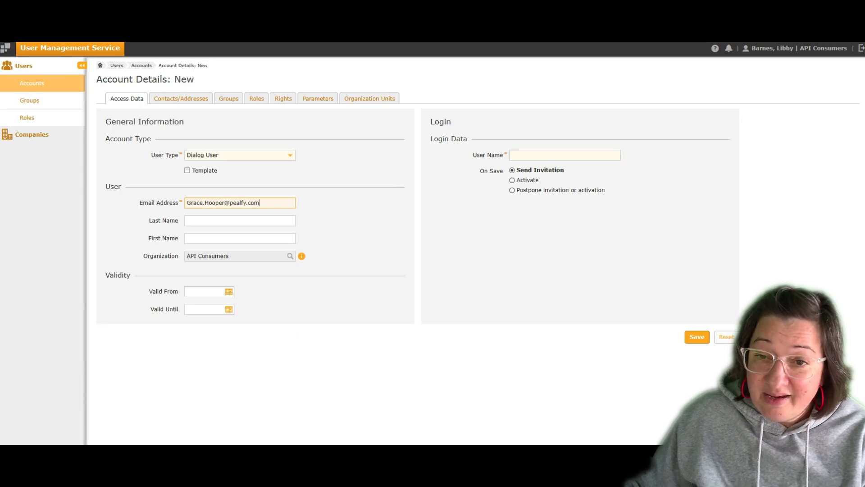
pyautogui.press('Tab')
pyautogui.press('Tab')
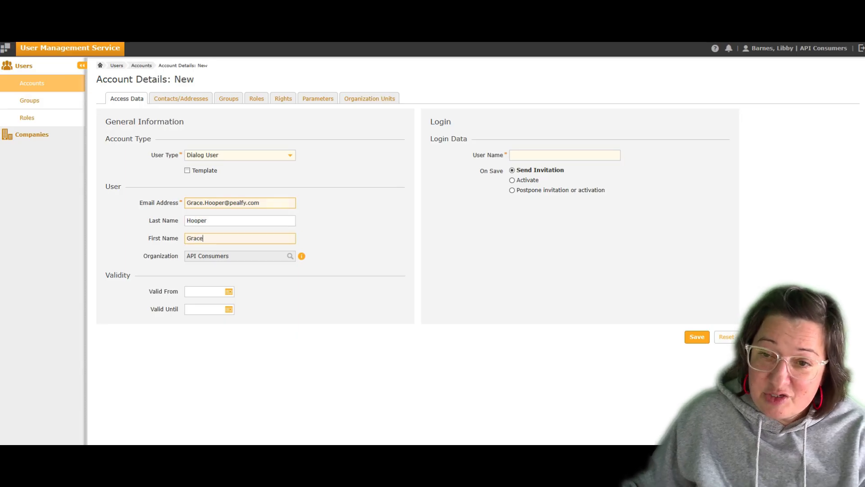
pyautogui.click(525, 155)
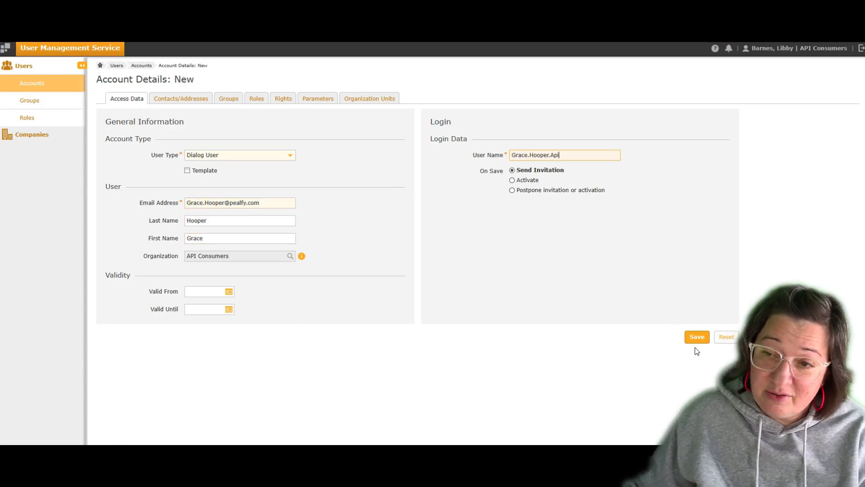
pyautogui.click(698, 339)
# - Add the new account to the 'API Consumer, ERP Connect' group
pyautogui.click(229, 98)
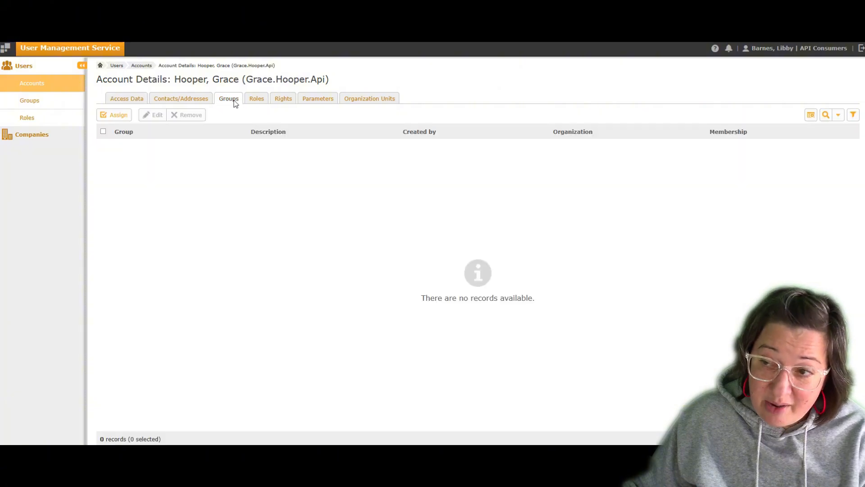
pyautogui.click(115, 115)
pyautogui.click(147, 266)
pyautogui.click(725, 302)
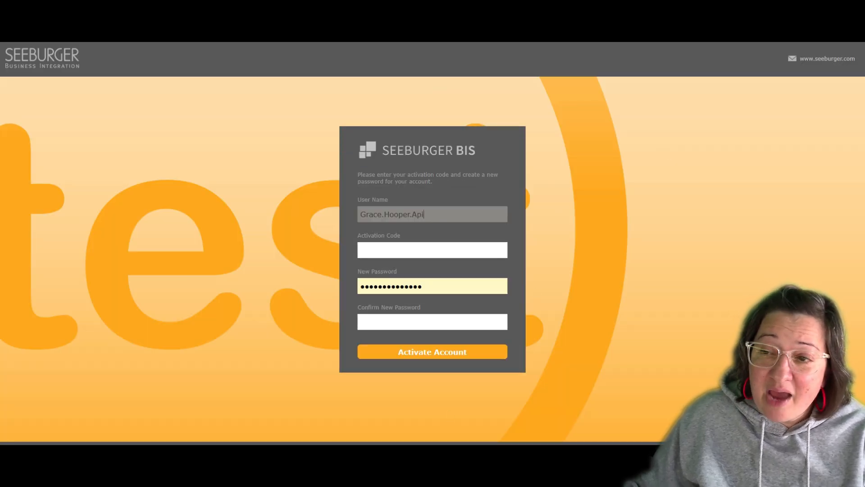
# - Activate the second account with the pasted activation code and a new password
pyautogui.click(395, 250)
pyautogui.hotkey('ctrl', 'v')
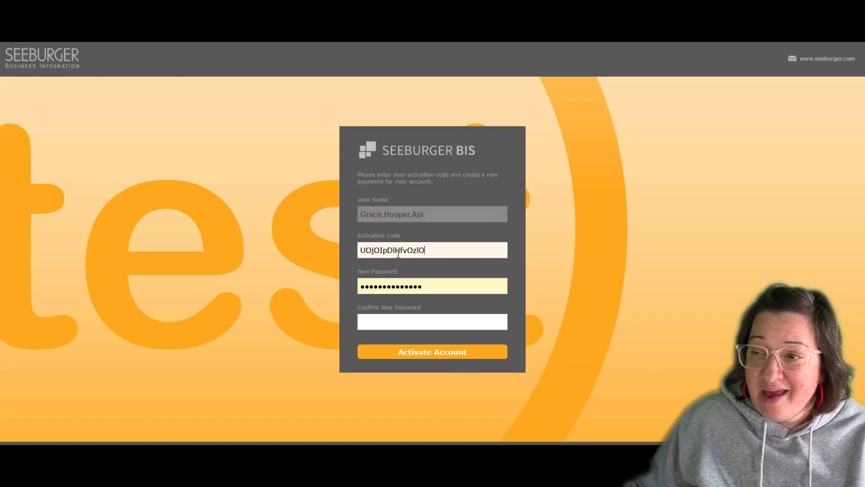
pyautogui.doubleClick(399, 286)
pyautogui.write('••••••••••••••')
pyautogui.press('Tab')
pyautogui.write('••••••••••••••')
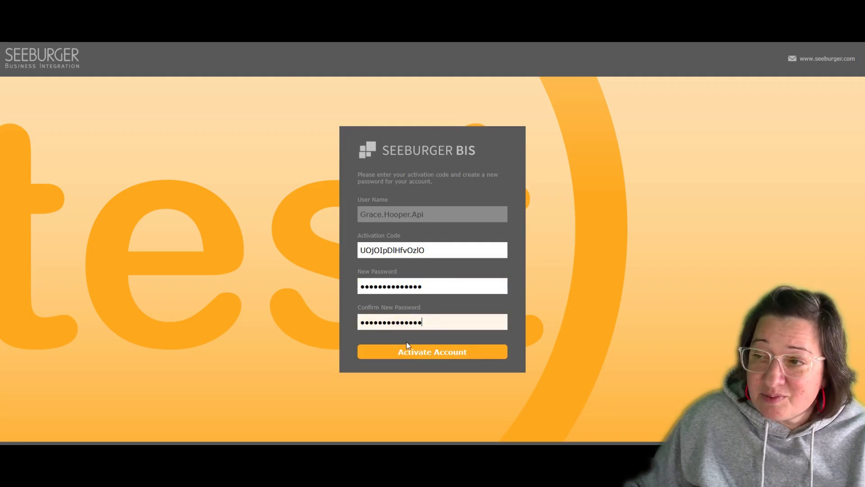
pyautogui.click(409, 352)
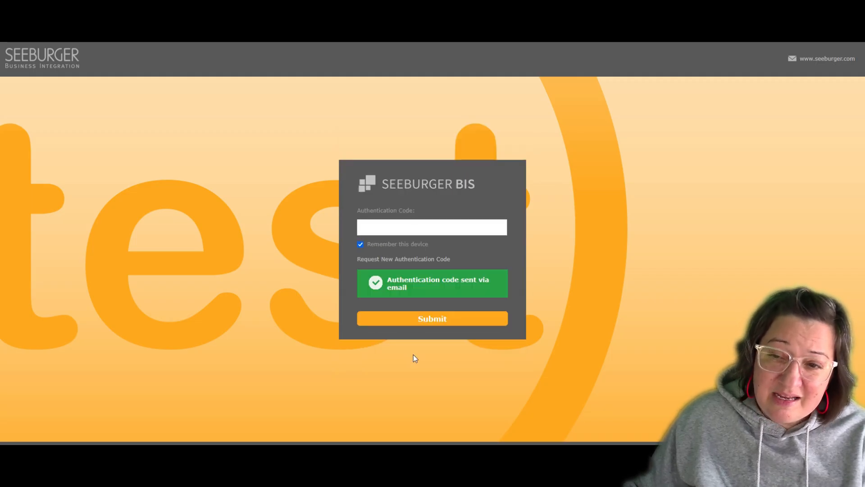
# - Sign in to the API Catalog with the emailed authentication code
pyautogui.click(384, 232)
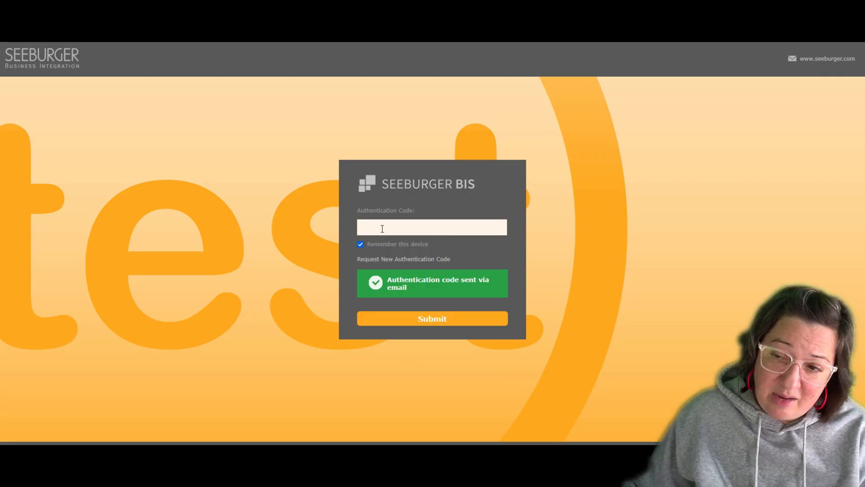
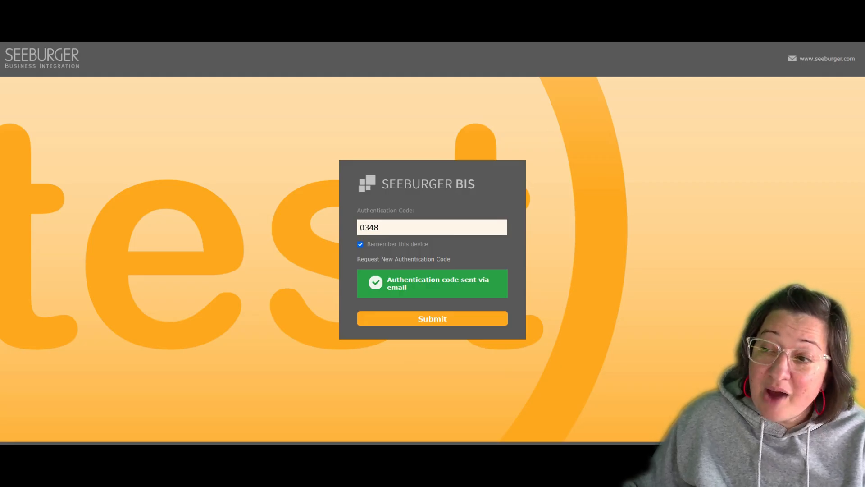
pyautogui.press('Return')
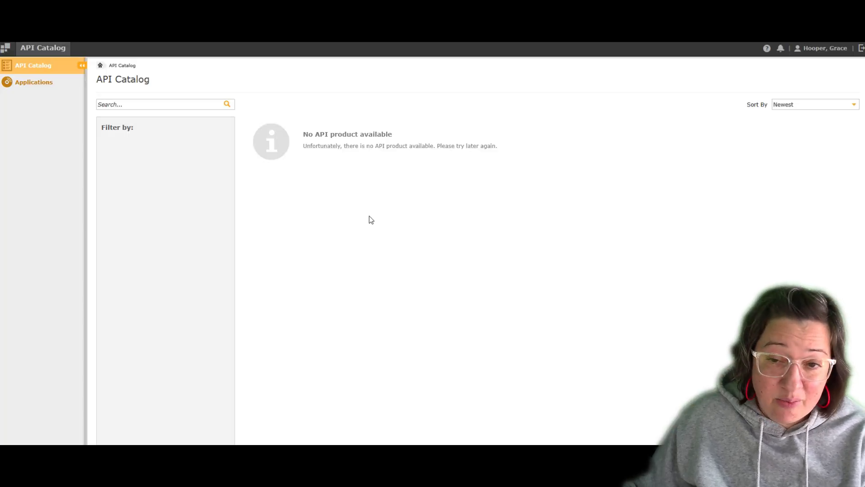
# - Enable Display Organization in the profile settings, save, and log out
pyautogui.click(812, 49)
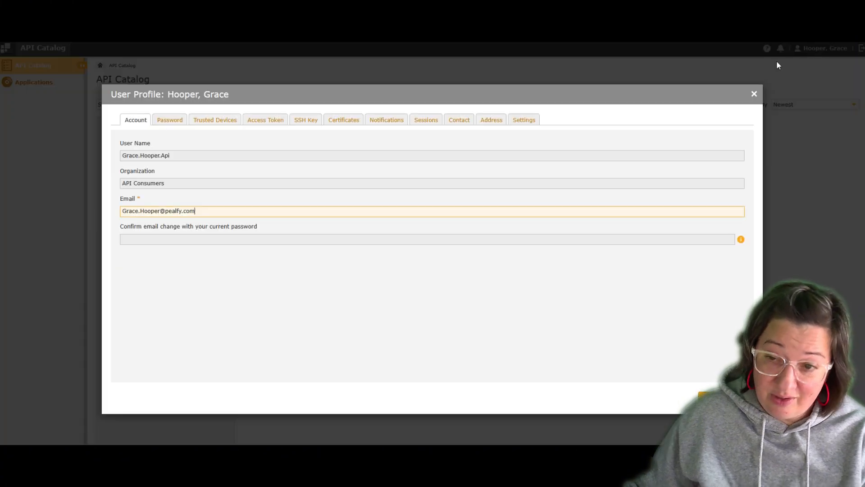
pyautogui.click(534, 125)
pyautogui.click(203, 380)
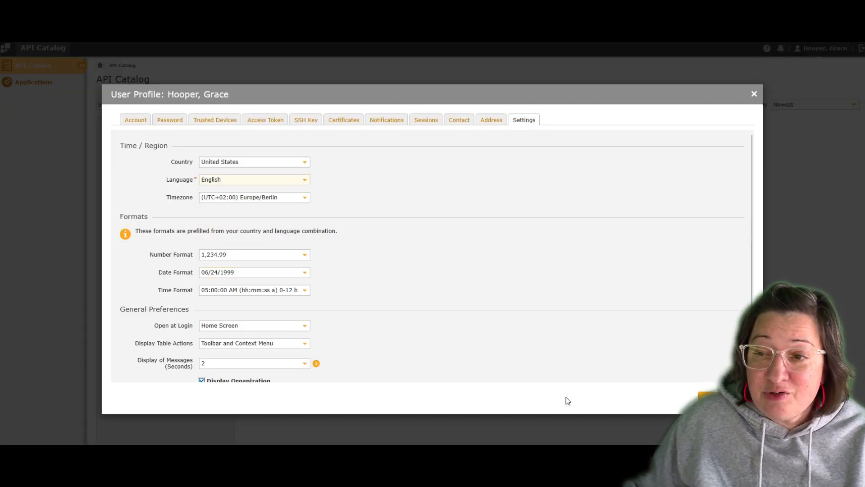
pyautogui.click(713, 397)
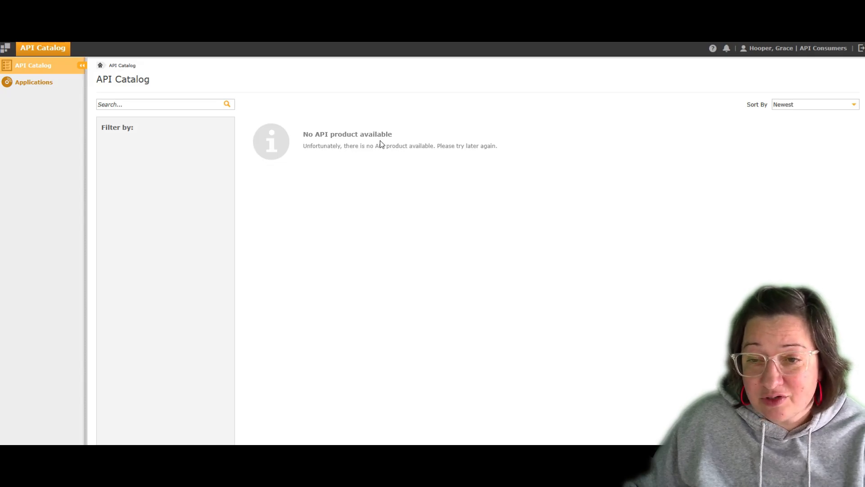
pyautogui.click(862, 48)
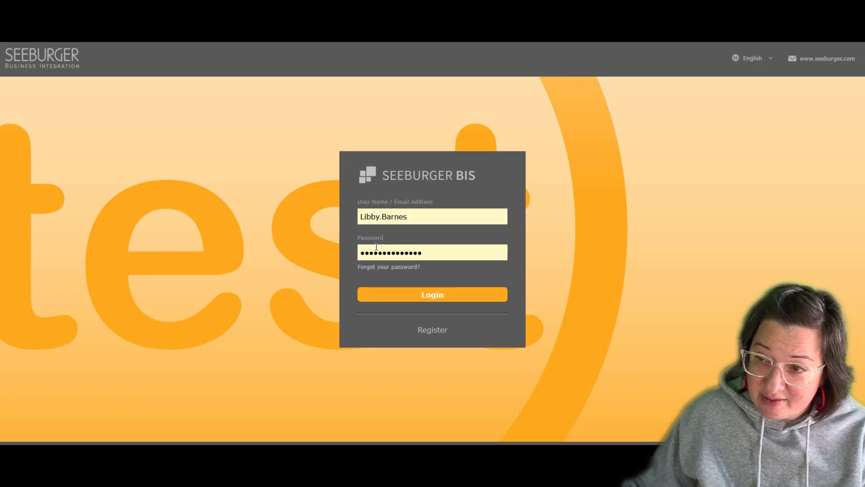
# - Log in with the filled-in credentials and reach the API Manager's API Products list
pyautogui.click(415, 299)
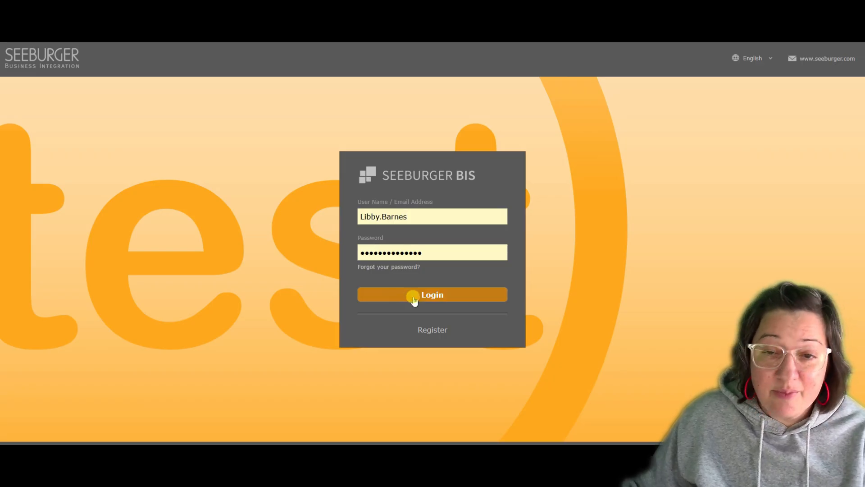
pyautogui.click(40, 125)
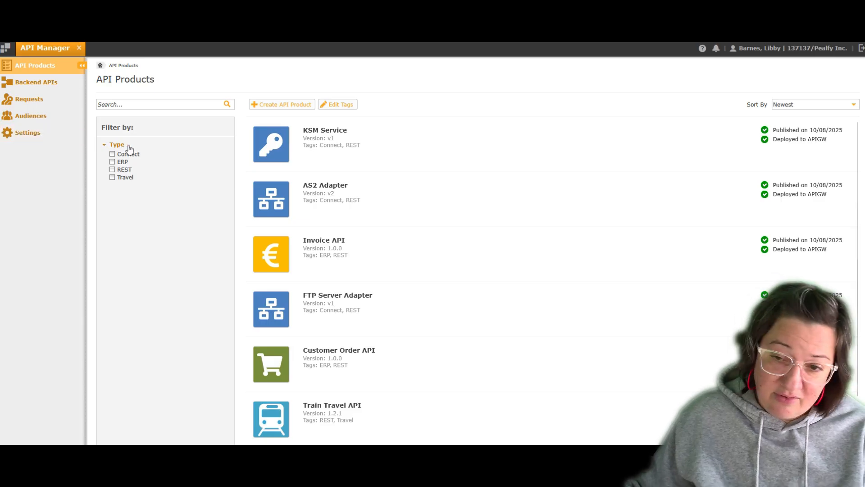
# - Filter the API Products list by the ERP type so only Invoice API and Customer Order API show
pyautogui.click(122, 162)
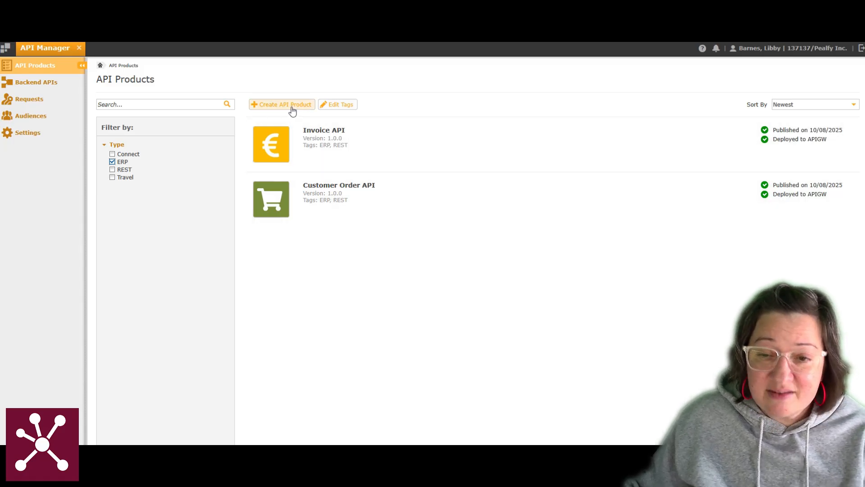
# - Create a Default API product from the uploaded order-response-api.yaml, accepting the details through Finish
pyautogui.click(293, 110)
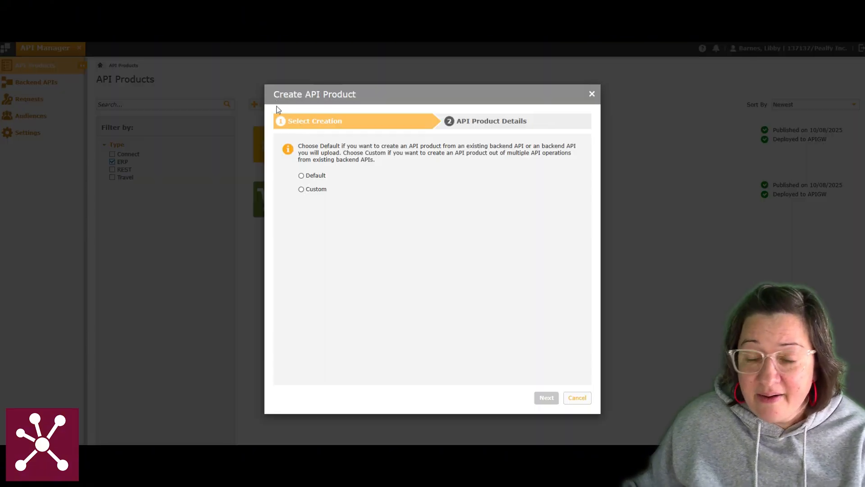
pyautogui.click(321, 177)
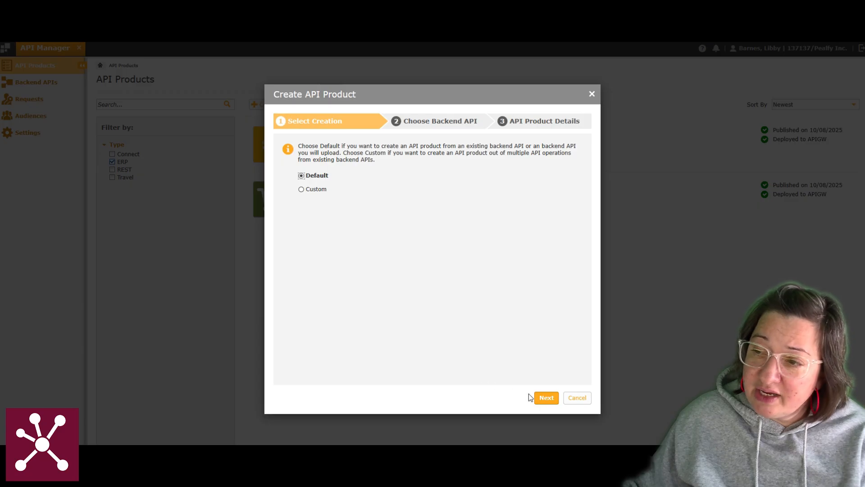
pyautogui.click(554, 398)
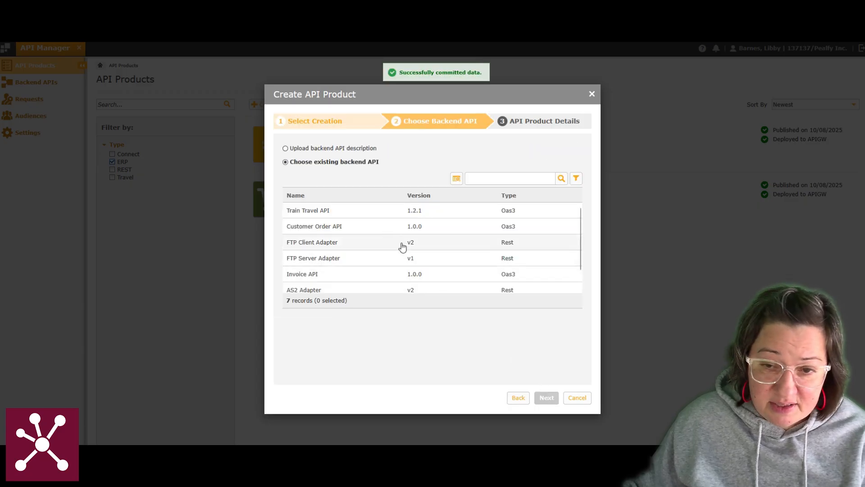
pyautogui.click(322, 150)
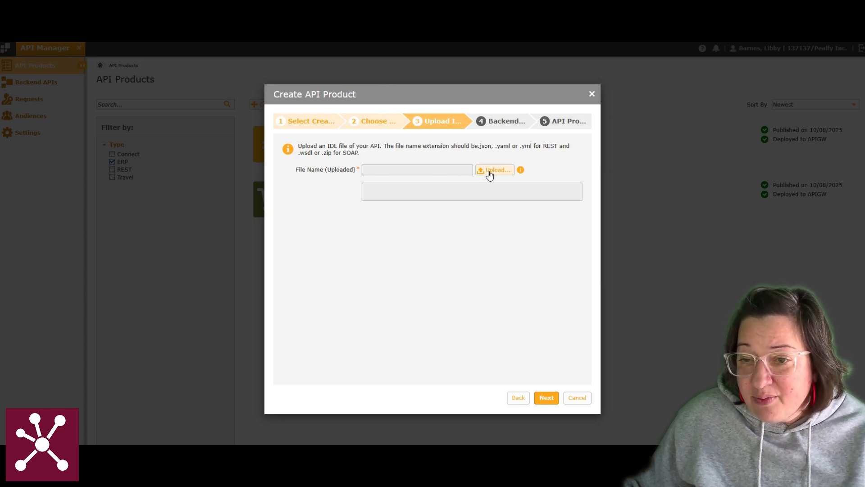
pyautogui.click(478, 172)
pyautogui.doubleClick(333, 294)
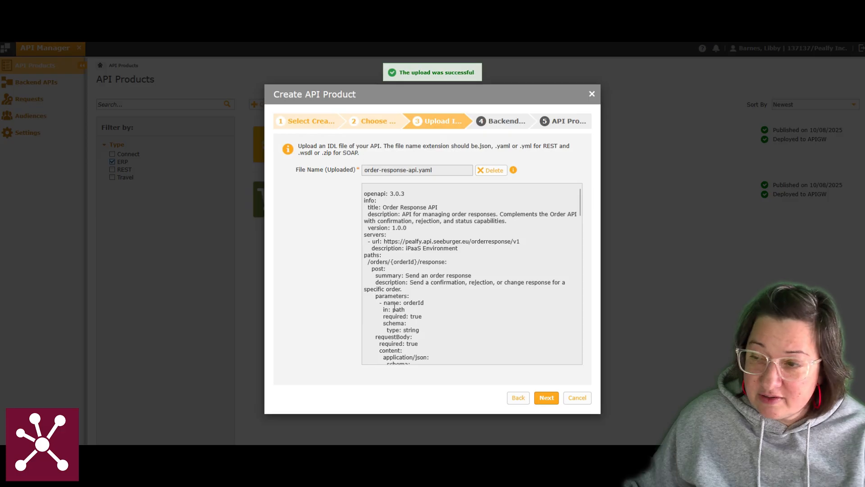
pyautogui.click(546, 399)
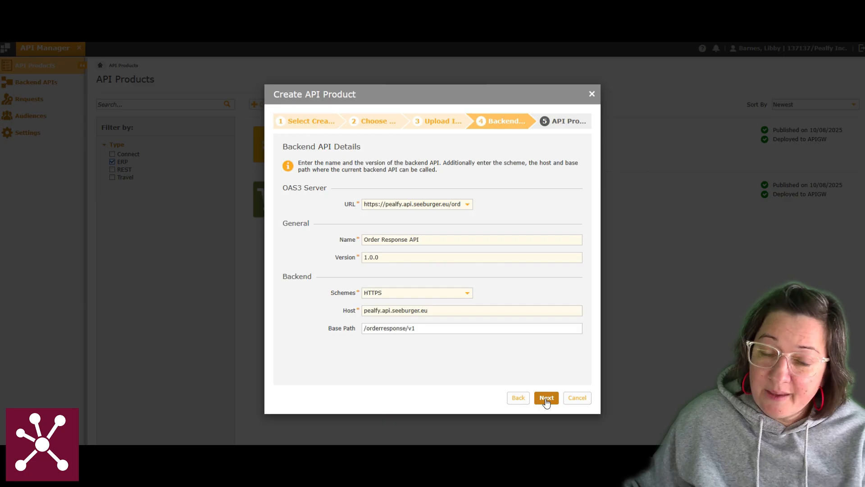
pyautogui.click(546, 399)
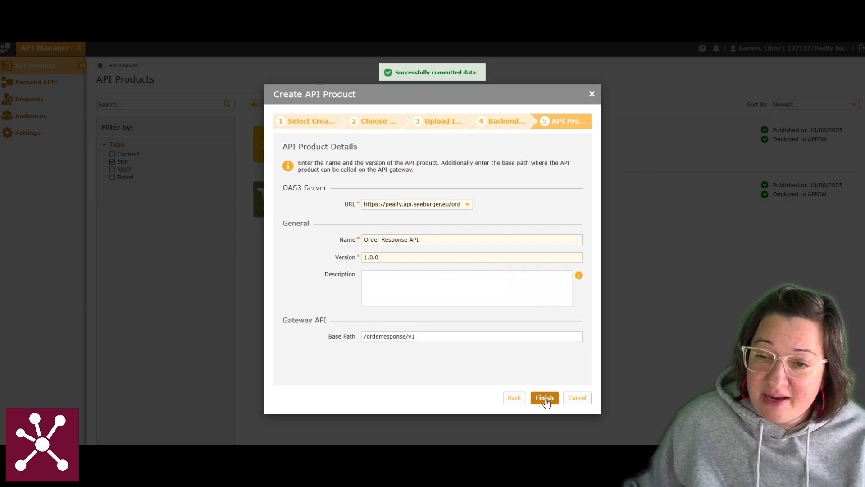
pyautogui.click(545, 398)
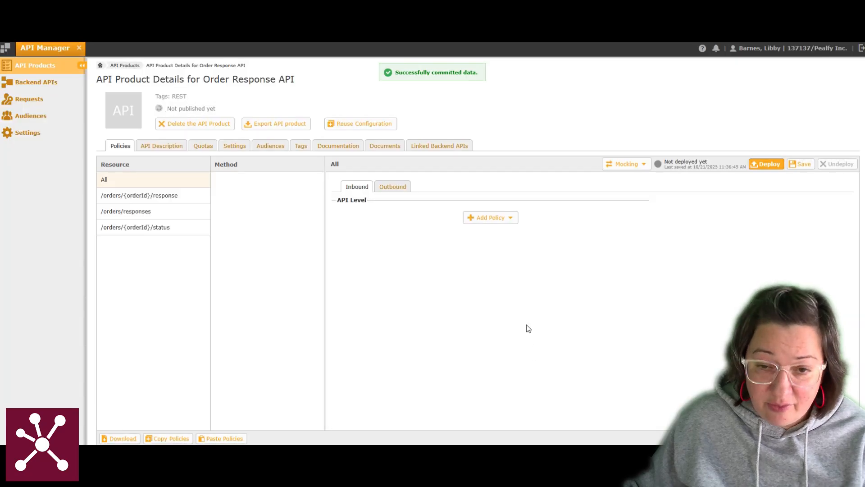
# - Review the policy types and outbound policies, then deploy the product to gateway group APIGW
pyautogui.click(512, 219)
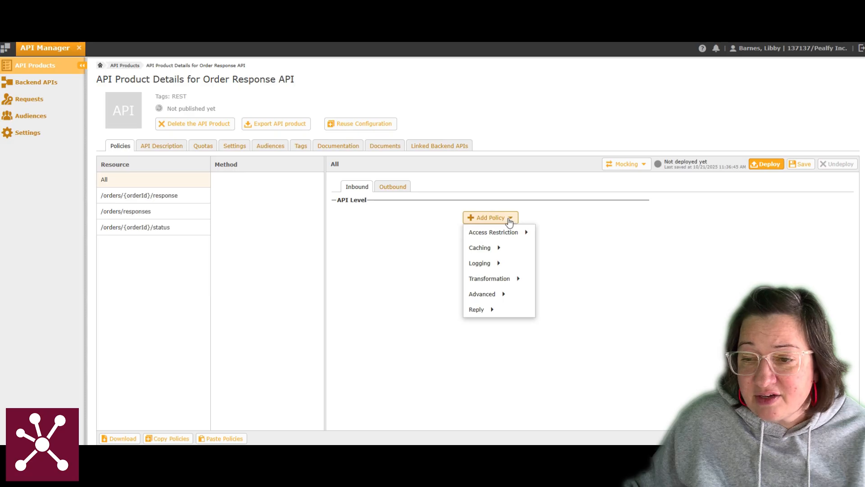
pyautogui.click(402, 189)
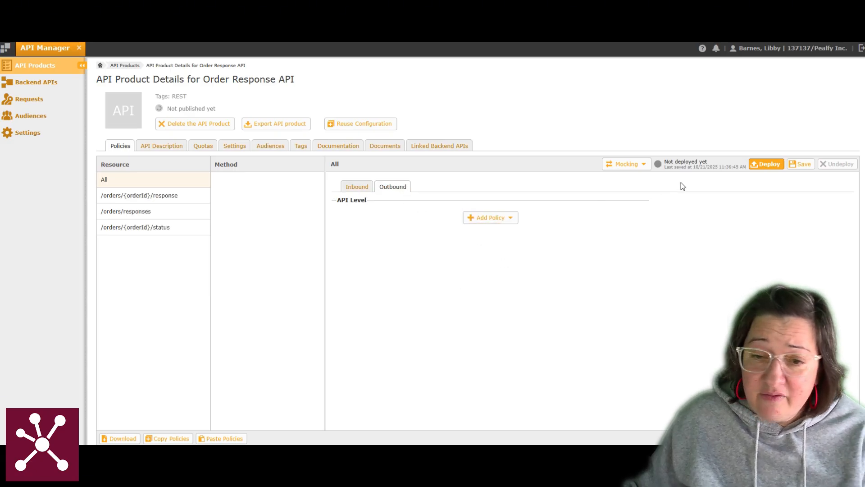
pyautogui.click(768, 165)
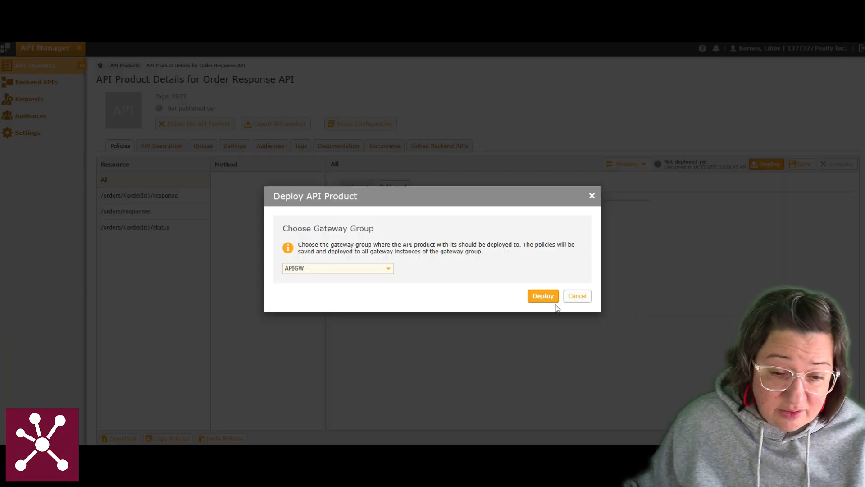
pyautogui.click(540, 296)
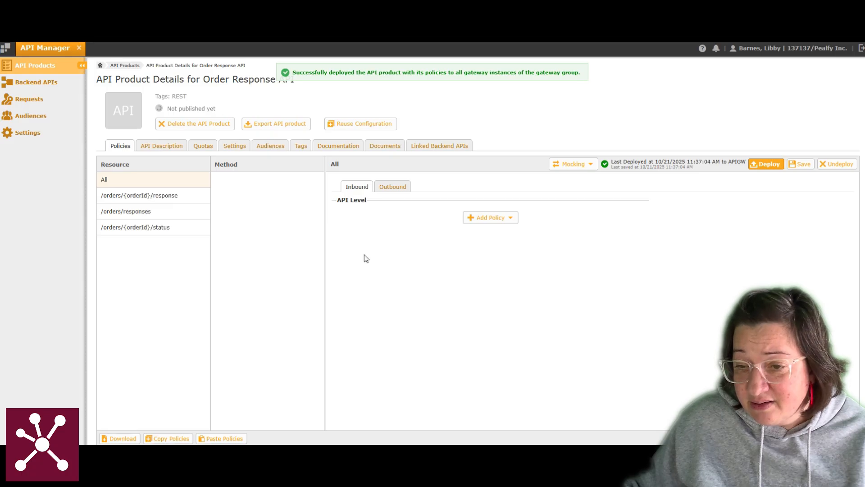
# - Inspect the GET /orders/{orderId}/response operation and quotas, then view the product's Settings
pyautogui.click(166, 151)
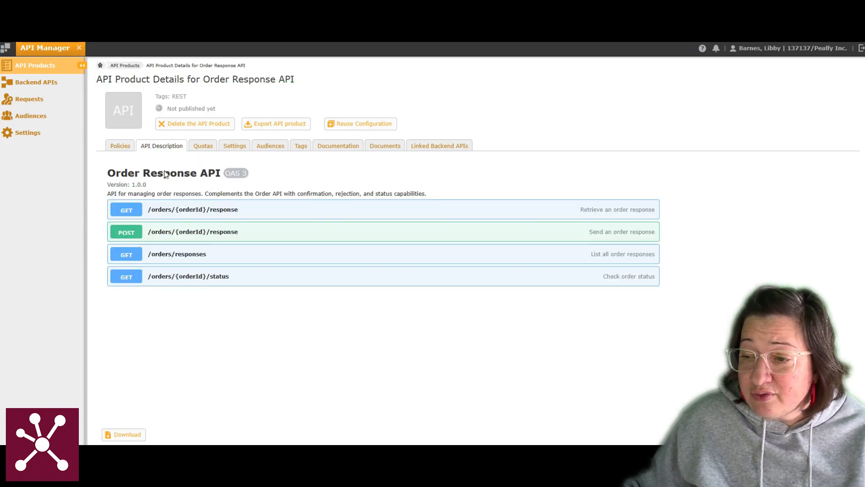
pyautogui.click(163, 212)
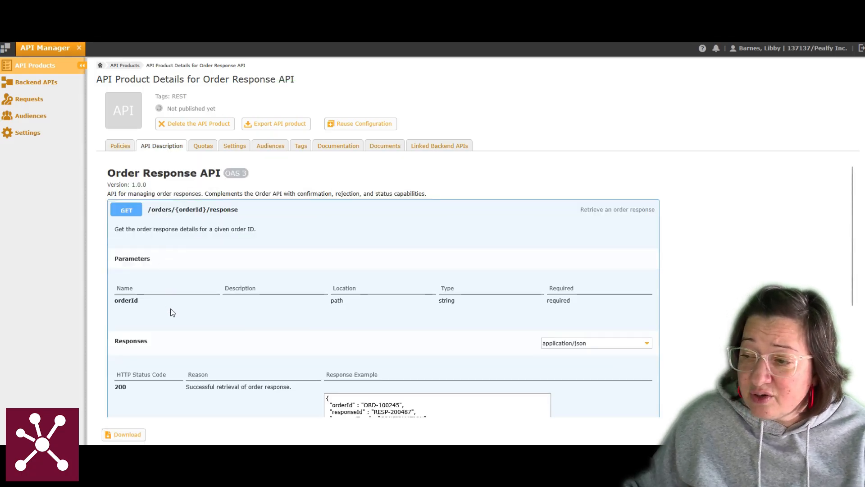
pyautogui.scroll(-3, 174, 323)
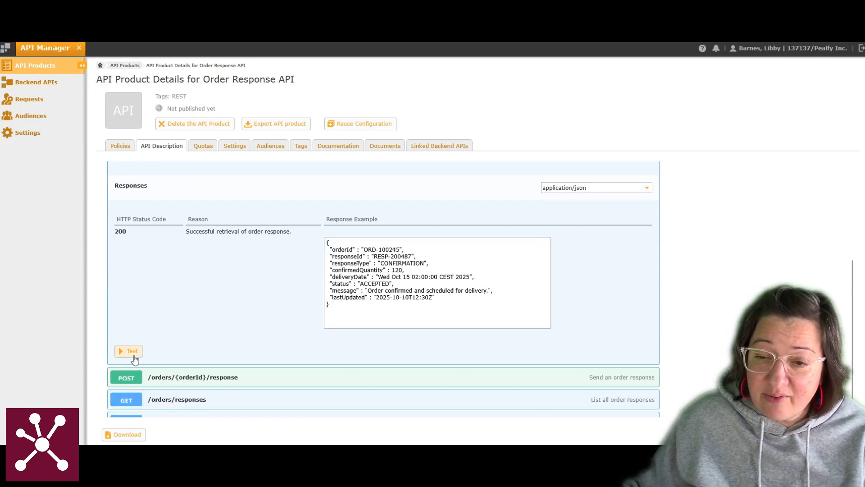
pyautogui.click(203, 149)
pyautogui.click(230, 151)
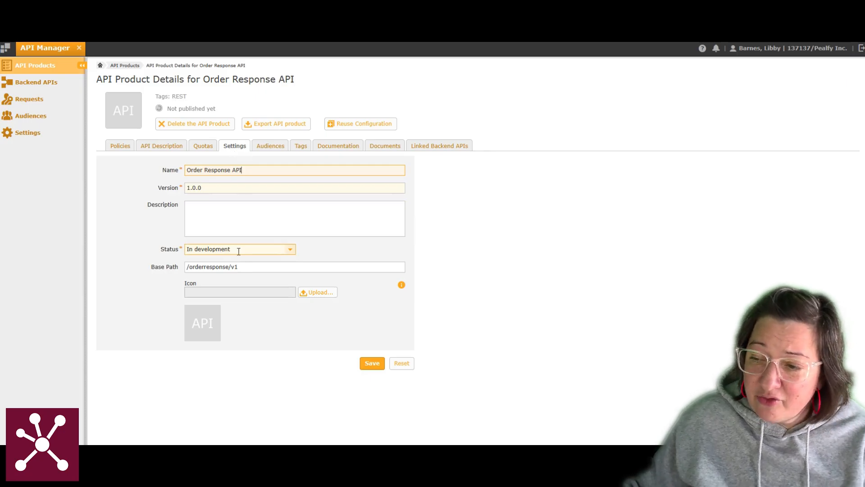
# - Set the product status to Public with Orderresponse.png as its icon, and save
pyautogui.click(292, 252)
pyautogui.click(292, 252)
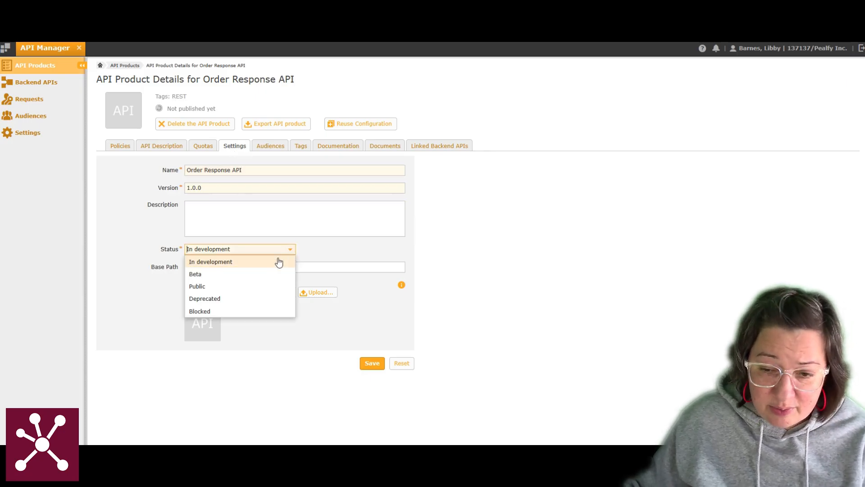
pyautogui.click(210, 285)
pyautogui.click(231, 266)
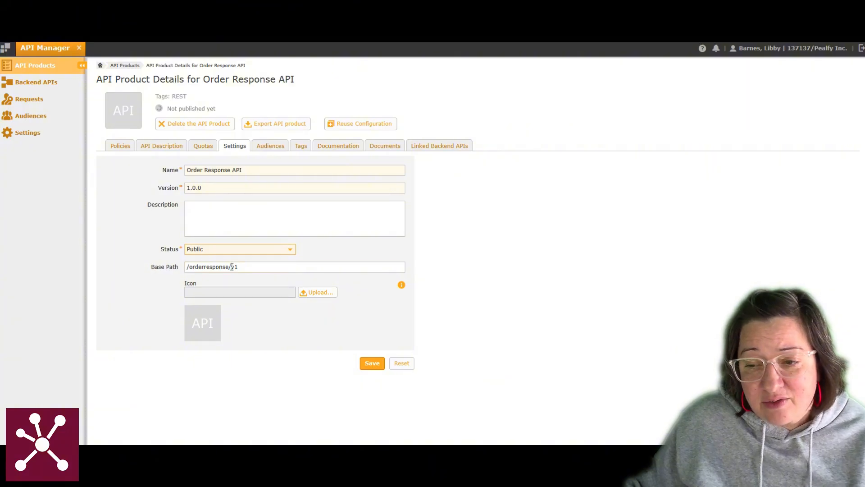
pyautogui.click(316, 294)
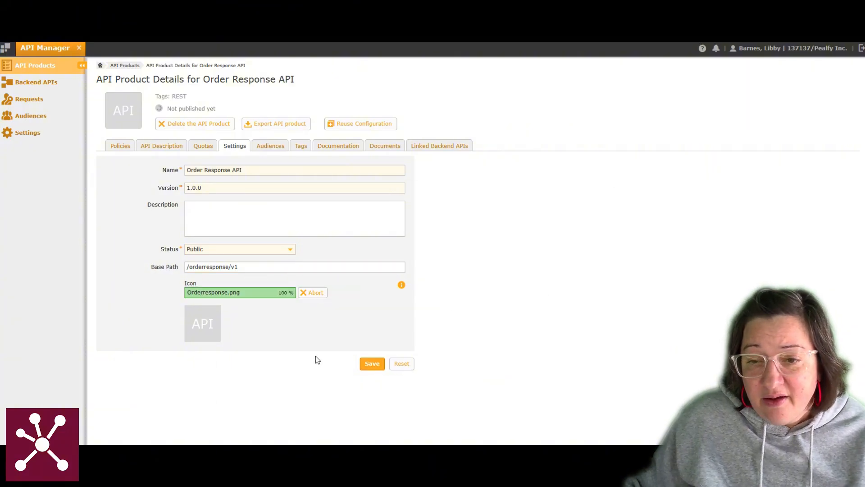
pyautogui.click(366, 378)
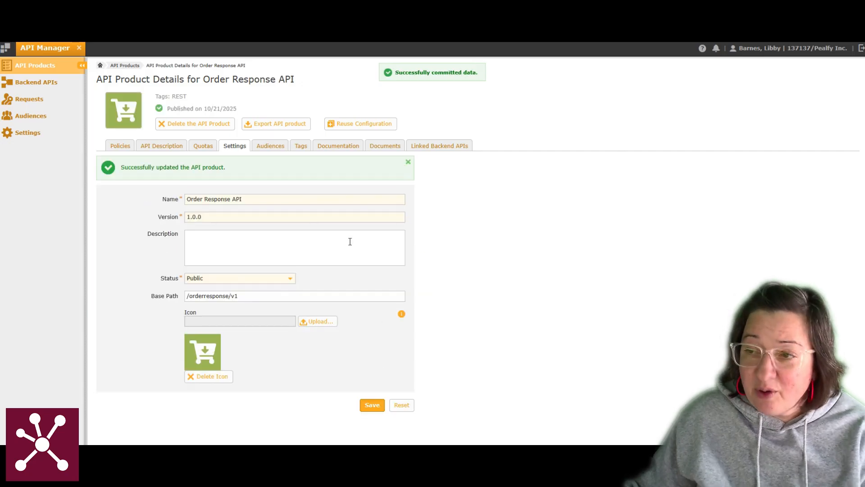
# - Add the ERPConnect audience to the product and save
pyautogui.click(271, 145)
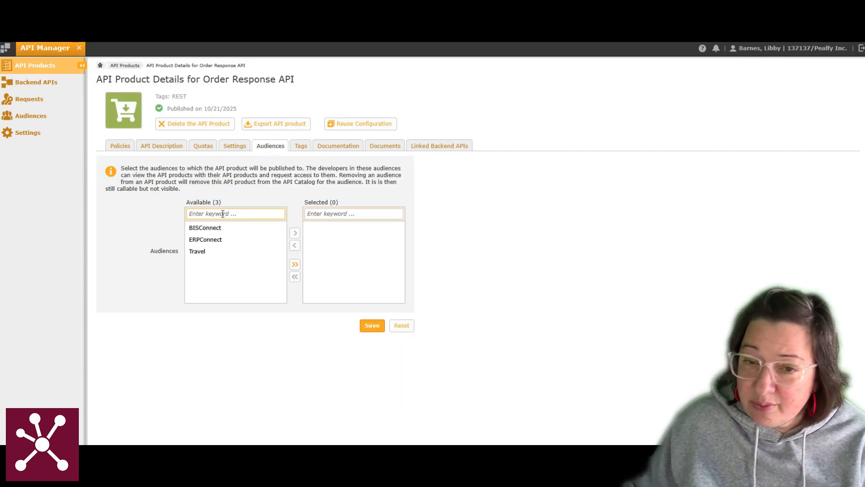
pyautogui.click(222, 240)
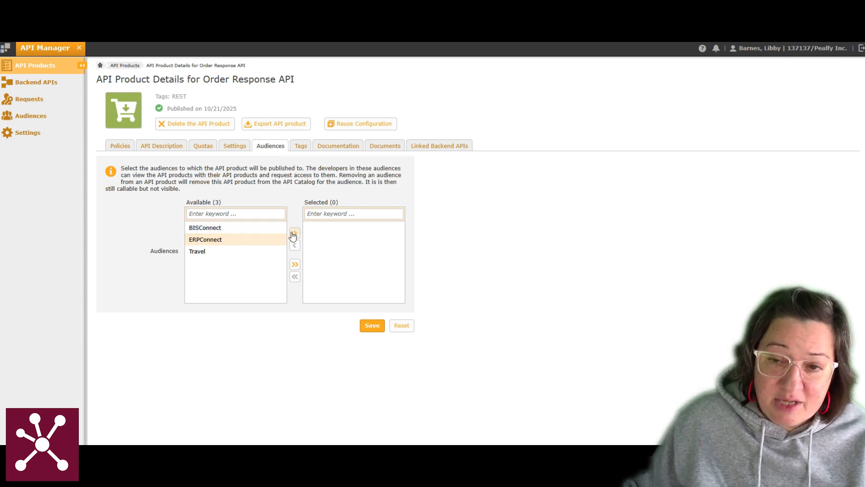
pyautogui.click(293, 234)
pyautogui.click(372, 330)
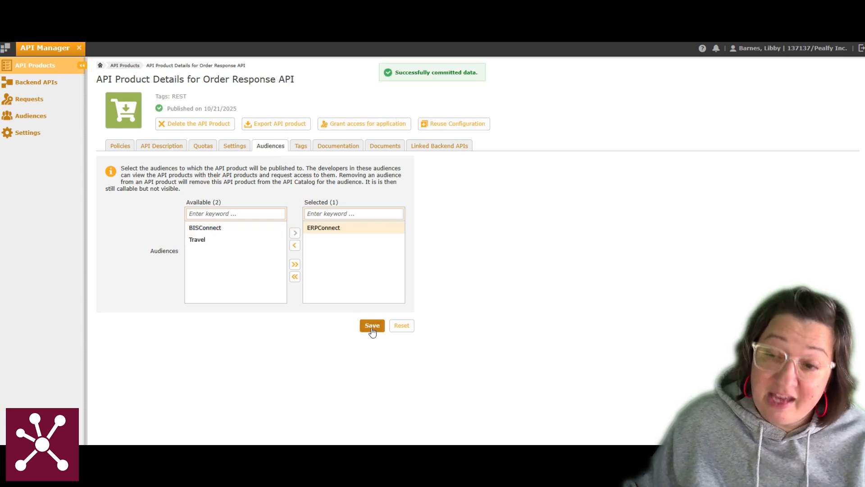
# - Add the ERP tag to the product, save, and return to the API Products list
pyautogui.click(302, 147)
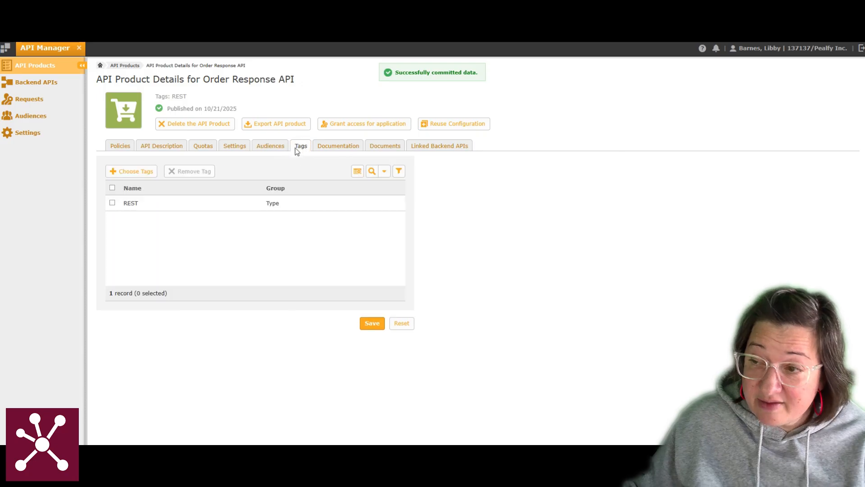
pyautogui.click(139, 172)
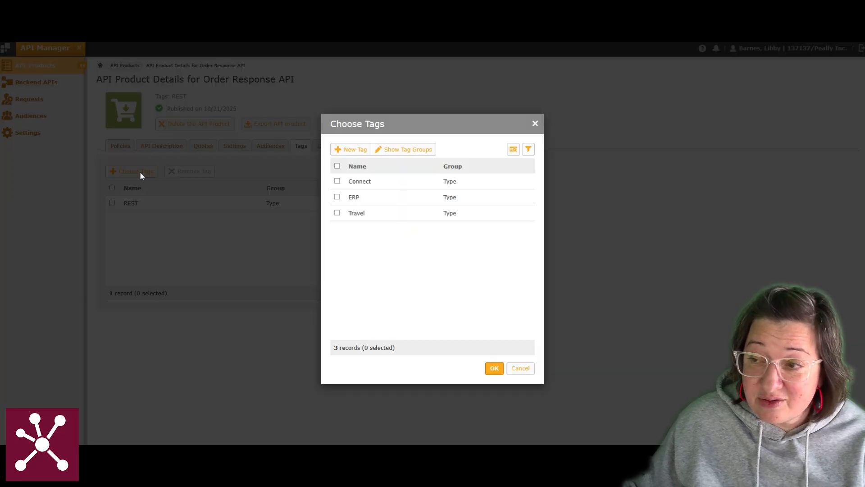
pyautogui.click(336, 197)
pyautogui.click(494, 367)
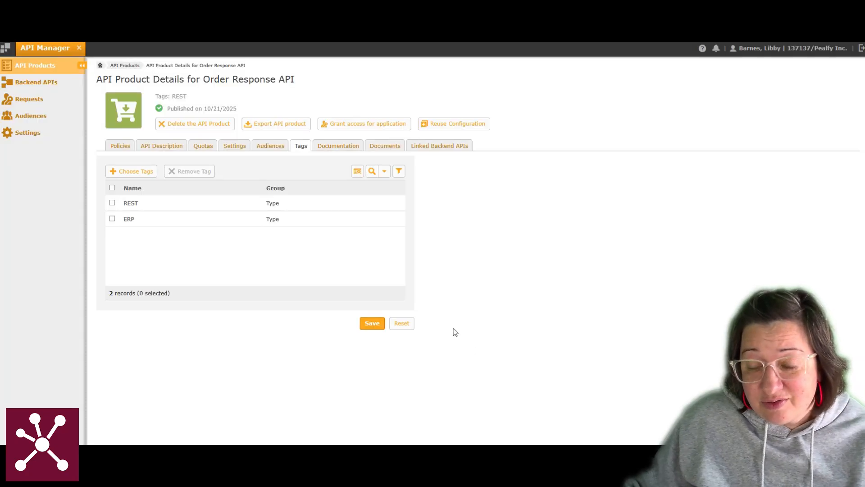
pyautogui.click(372, 327)
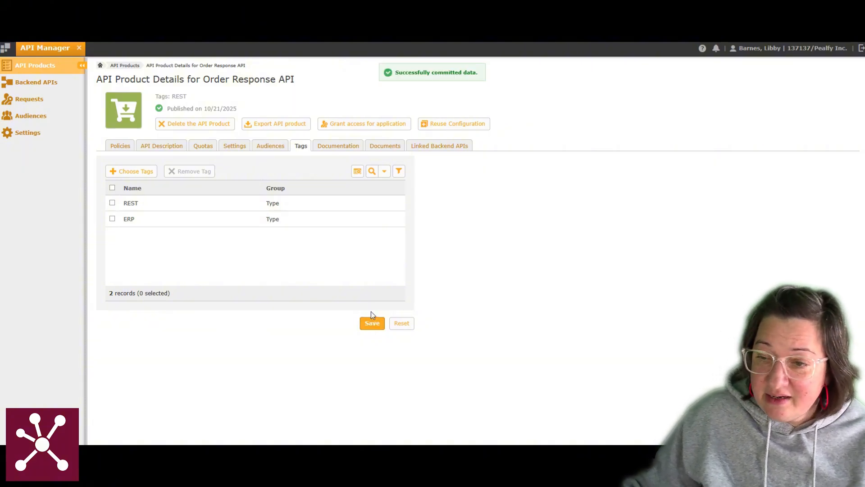
pyautogui.click(53, 71)
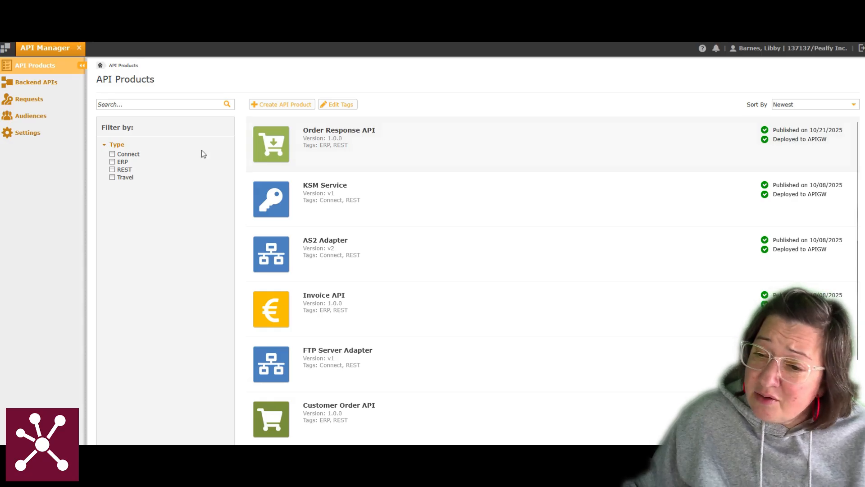
# - Filter by ERP and check that the ERPConnect audience includes Order Response API, leaving it unchanged
pyautogui.click(112, 161)
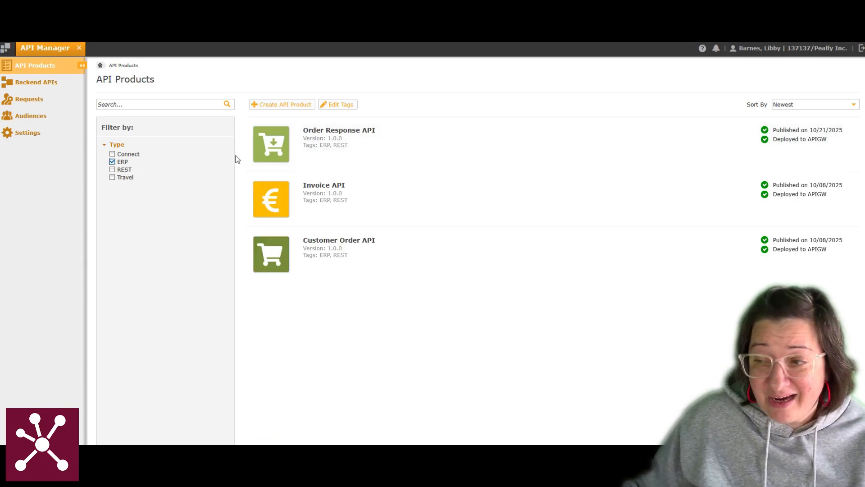
pyautogui.click(53, 118)
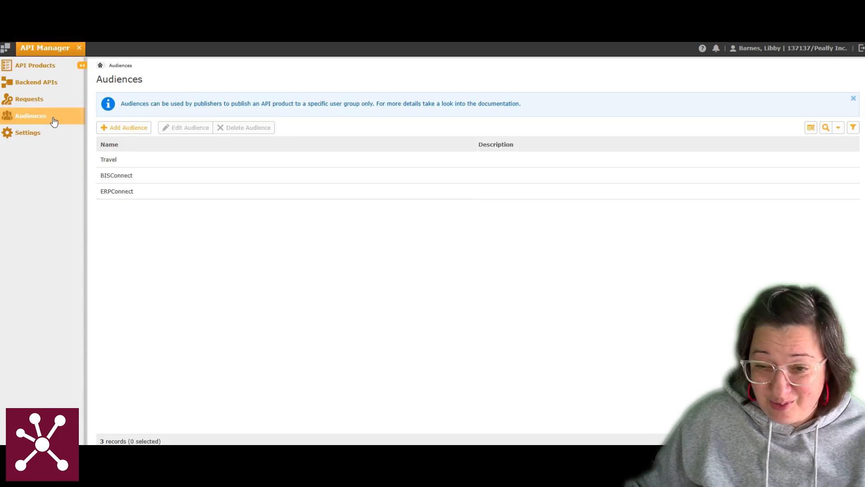
pyautogui.doubleClick(119, 191)
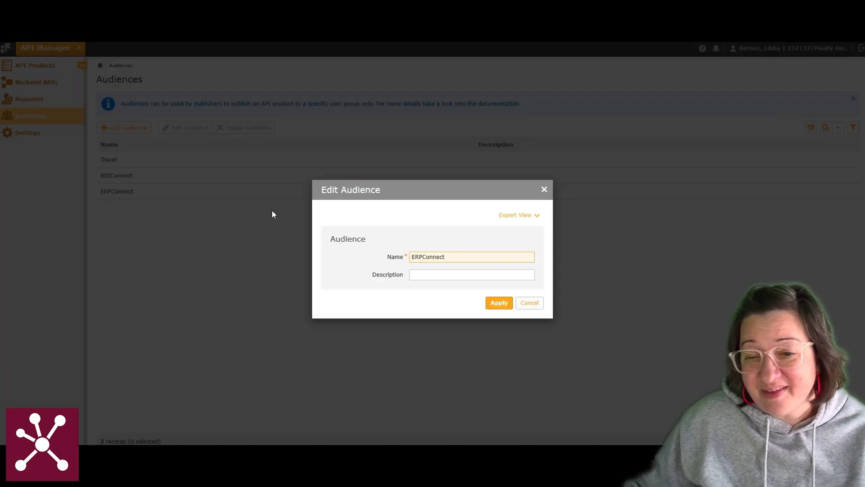
pyautogui.click(518, 222)
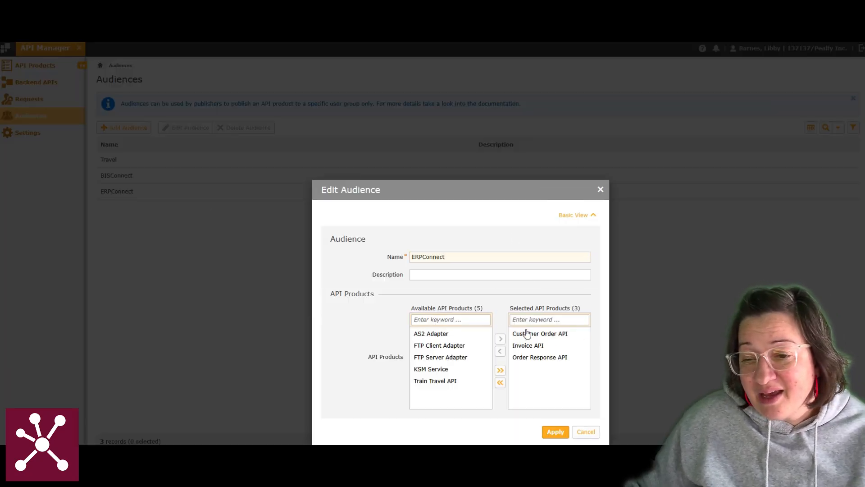
pyautogui.click(594, 431)
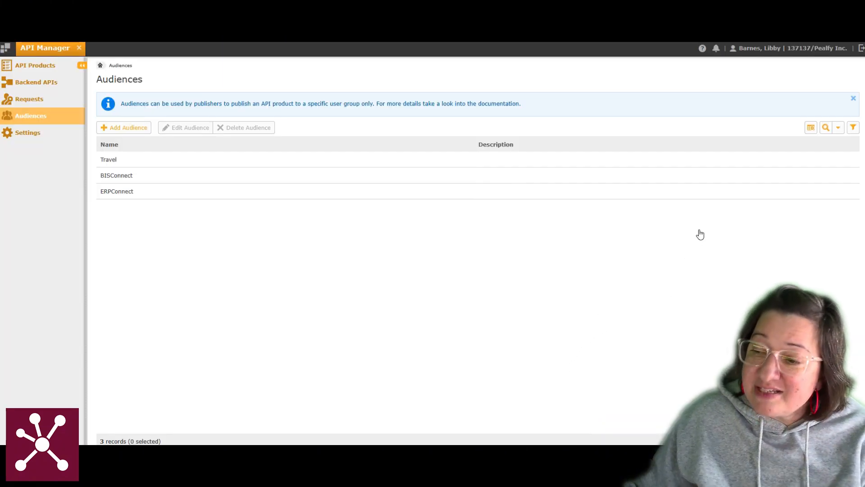
# - Open the API Consumers organization's business service instances in User Management Service
pyautogui.click(5, 48)
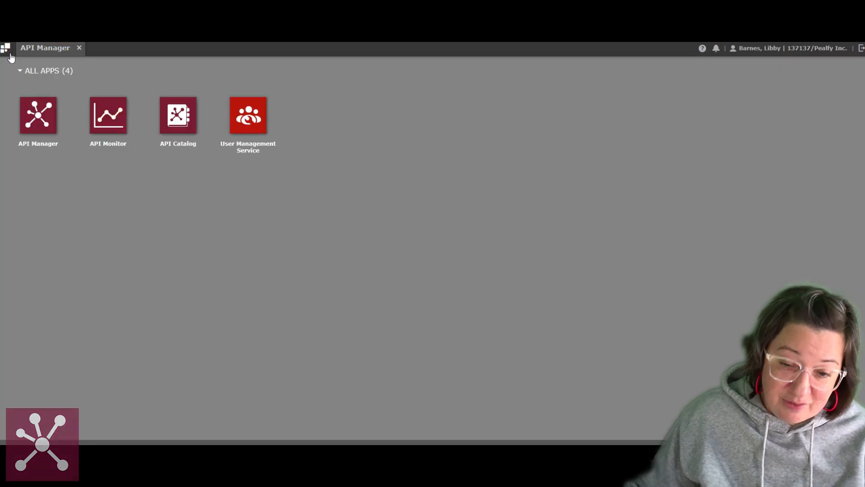
pyautogui.click(247, 120)
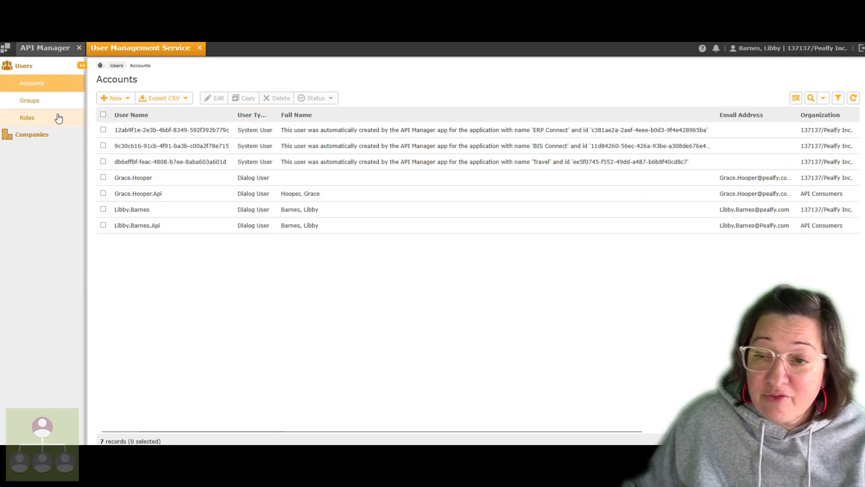
pyautogui.click(48, 170)
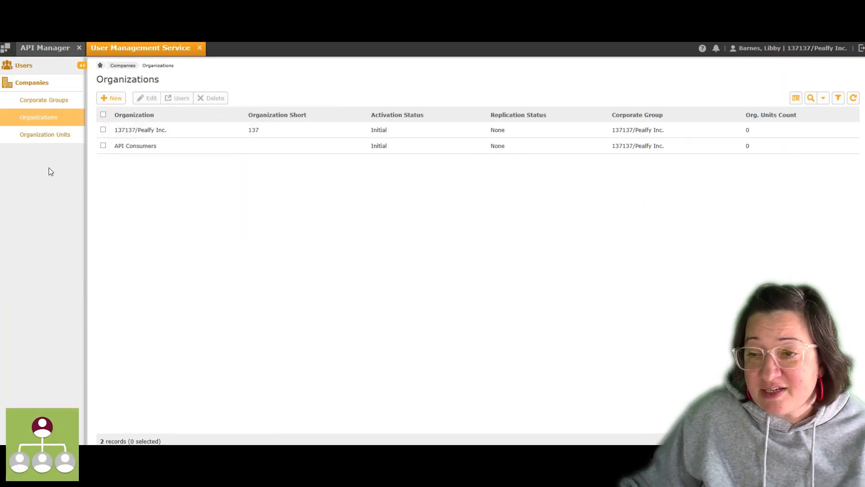
pyautogui.doubleClick(151, 151)
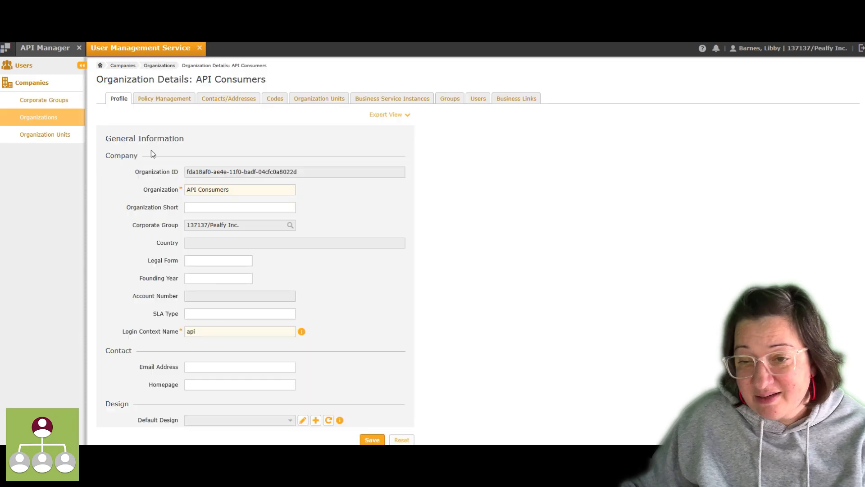
pyautogui.click(380, 102)
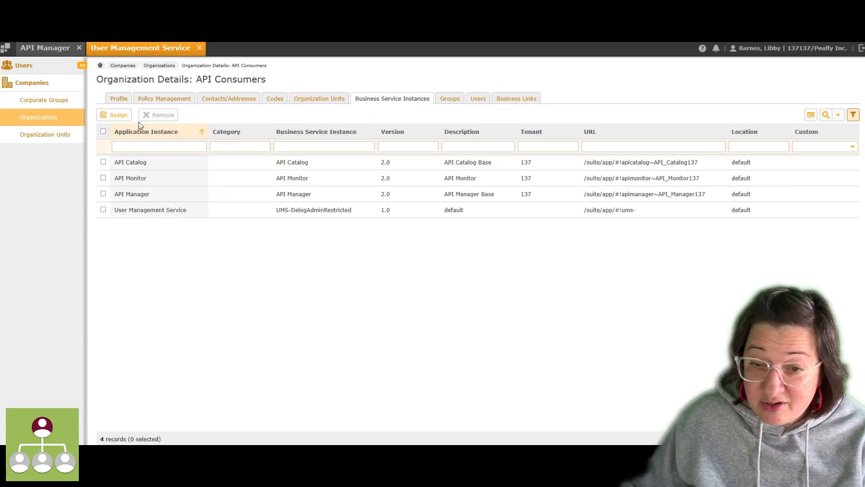
# - Assign the ERPConnect audience instance, found with filter *ERP*, to API Consumers
pyautogui.click(115, 115)
pyautogui.click(370, 148)
pyautogui.write('*ERP*')
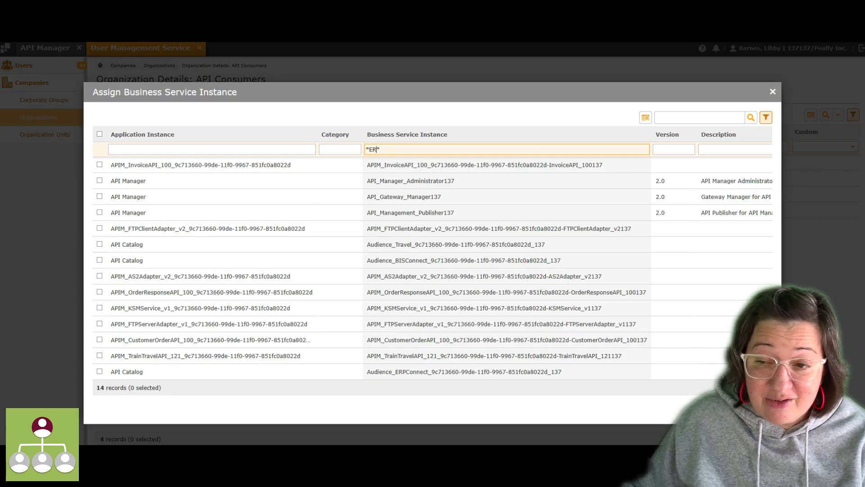
pyautogui.press('Return')
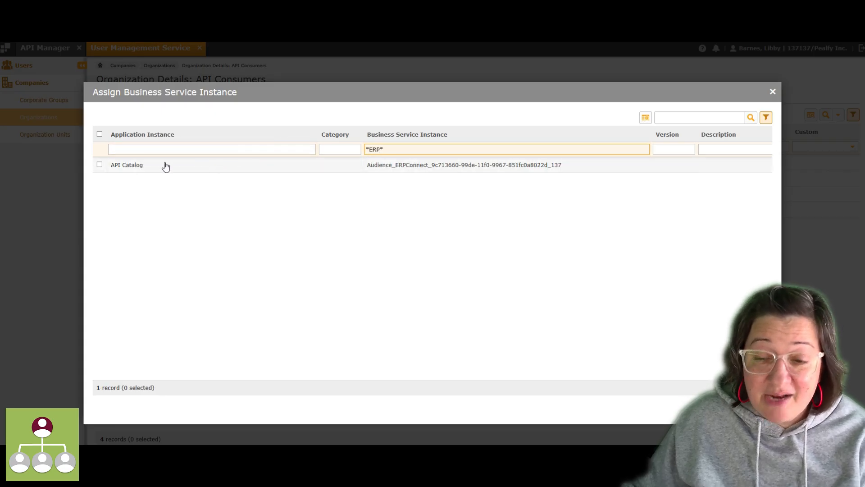
pyautogui.click(100, 164)
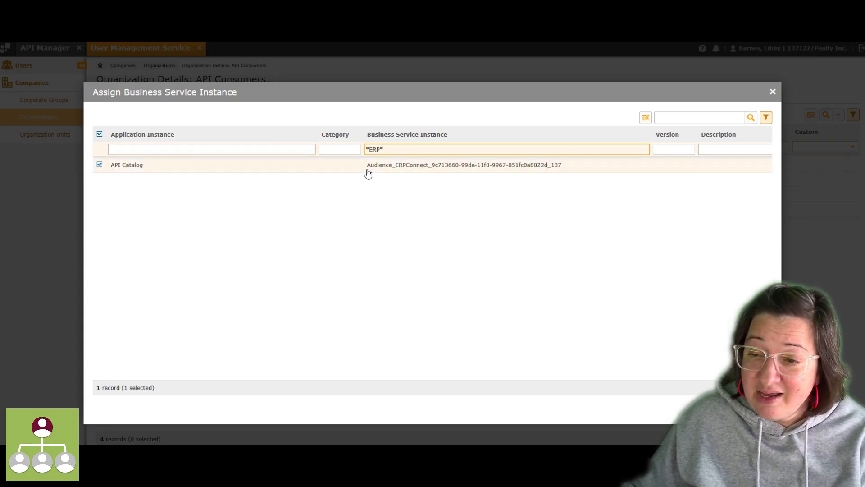
pyautogui.click(721, 409)
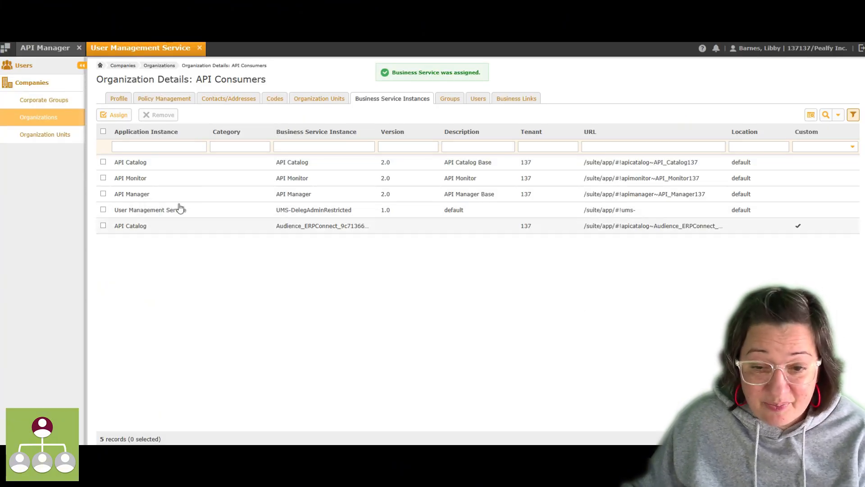
pyautogui.click(68, 68)
pyautogui.click(58, 105)
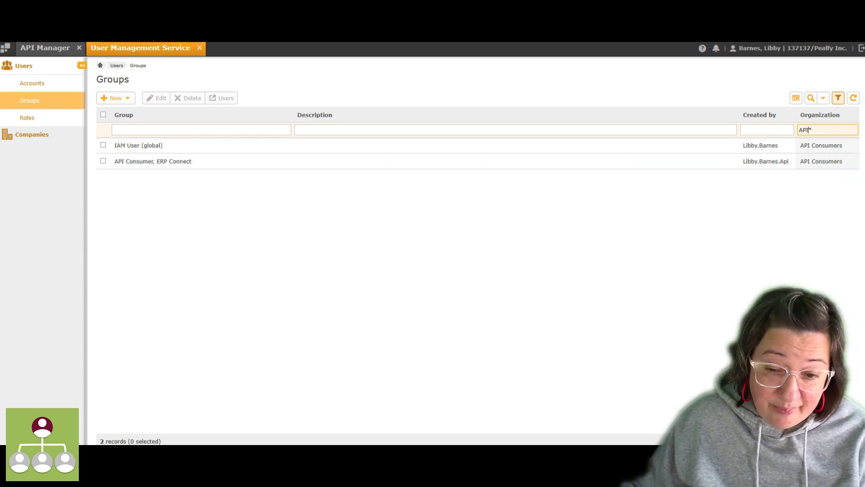
# - Assign the ERPConnect role to the API Consumer, ERP Connect group
pyautogui.doubleClick(137, 162)
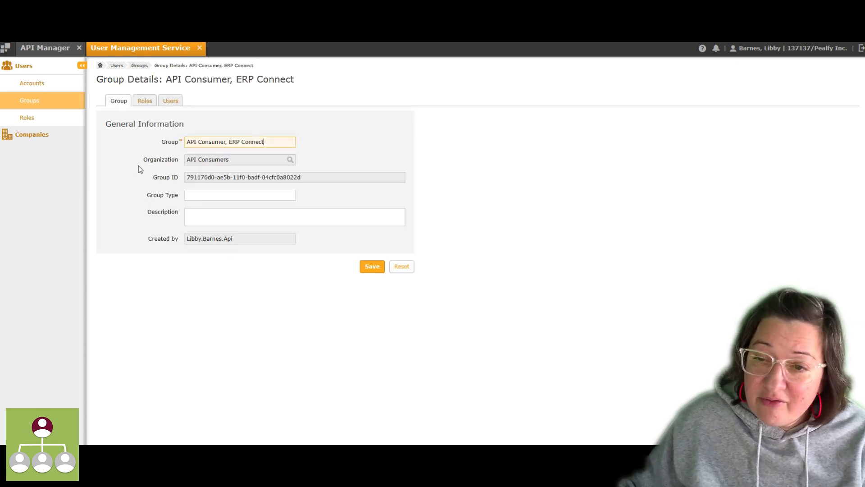
pyautogui.click(144, 101)
pyautogui.click(129, 117)
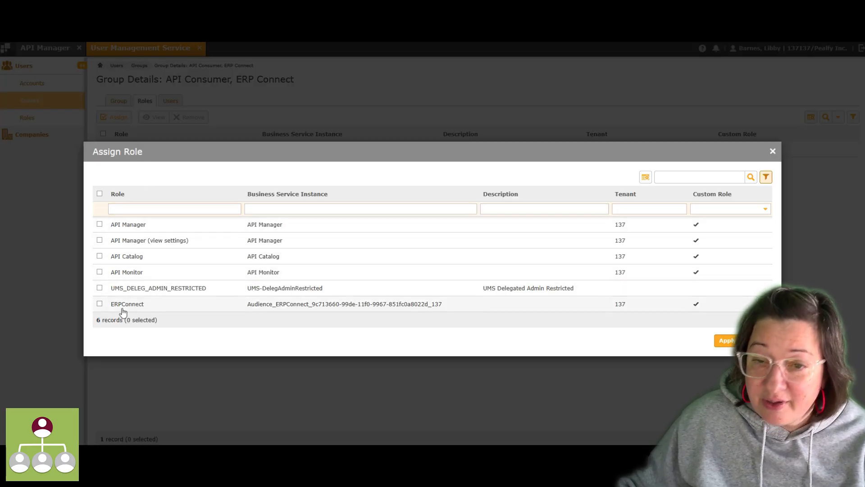
pyautogui.click(724, 341)
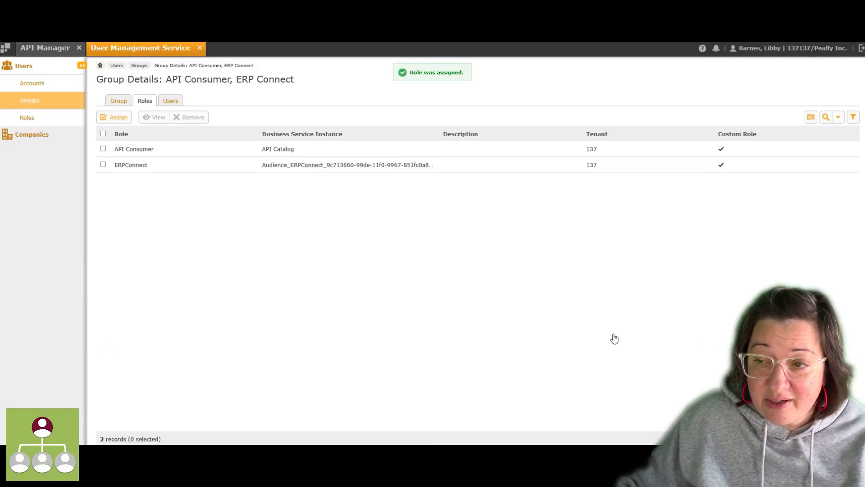
# - Log out and sign back in with the API consumer user's credentials
pyautogui.click(860, 49)
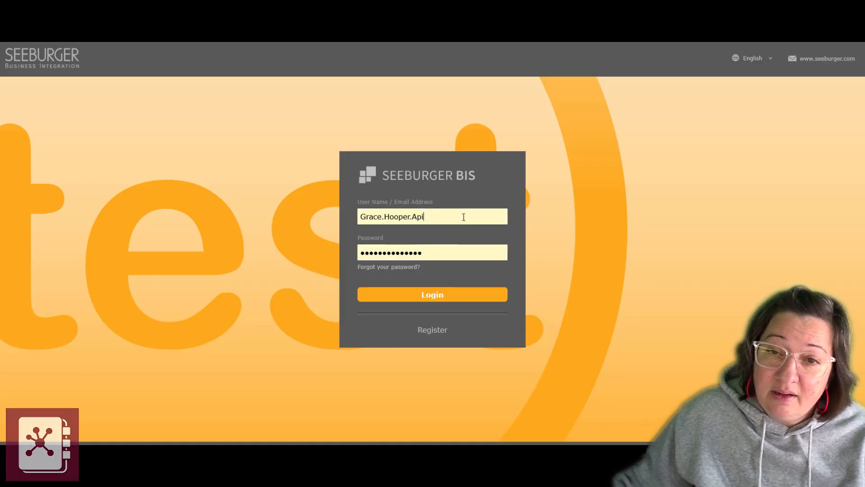
pyautogui.click(433, 299)
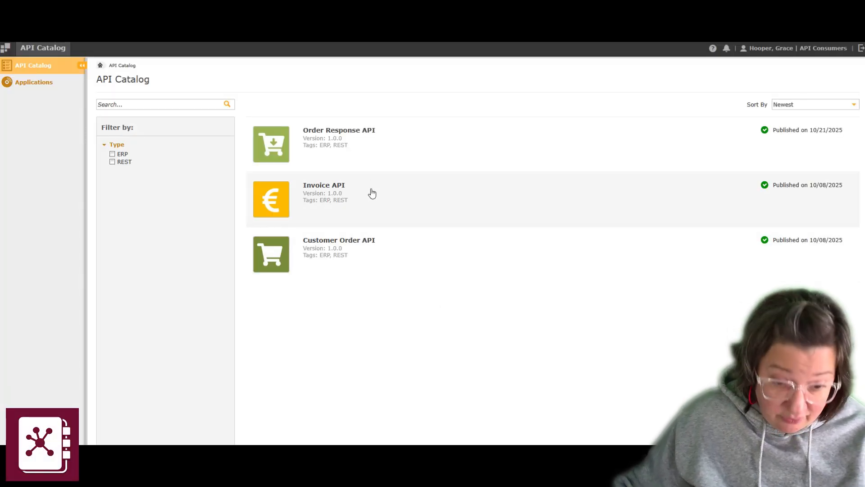
# - Enable profile notifications with Info e-mails set to Instant, and save
pyautogui.click(777, 49)
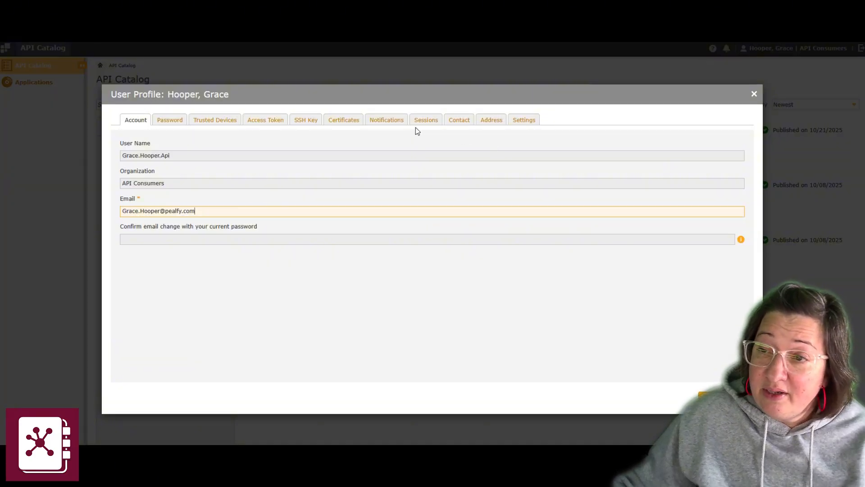
pyautogui.click(387, 120)
pyautogui.click(251, 161)
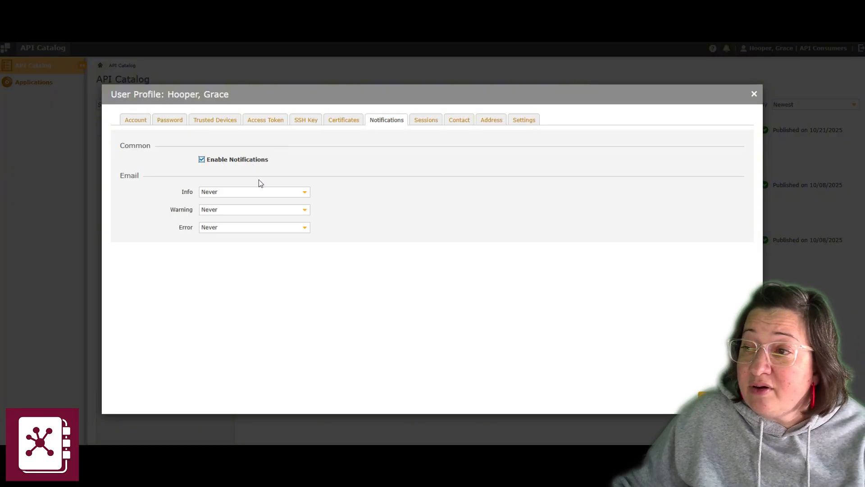
pyautogui.click(303, 194)
pyautogui.click(280, 242)
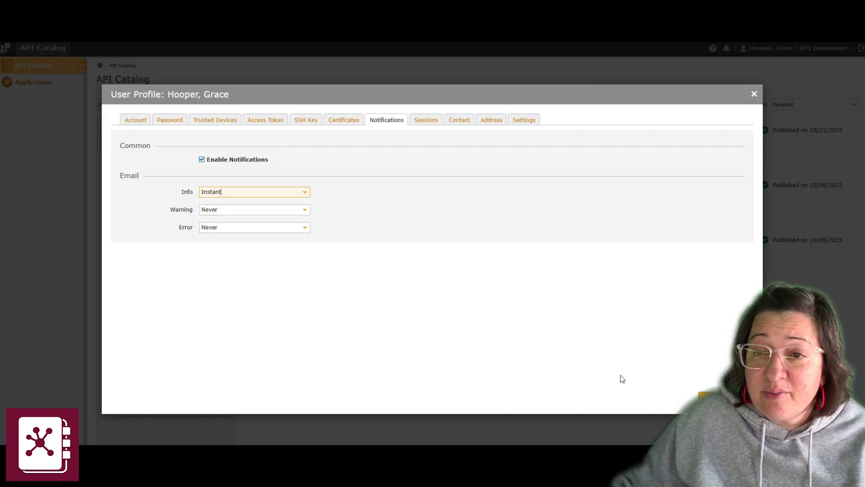
pyautogui.click(712, 397)
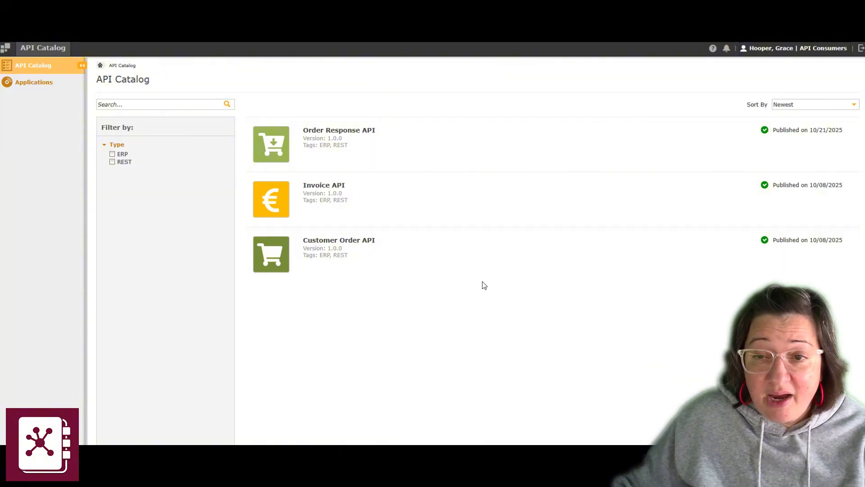
# - Request Order Response API access through a new consumer application, 'Application connection ERP', and send it
pyautogui.click(342, 145)
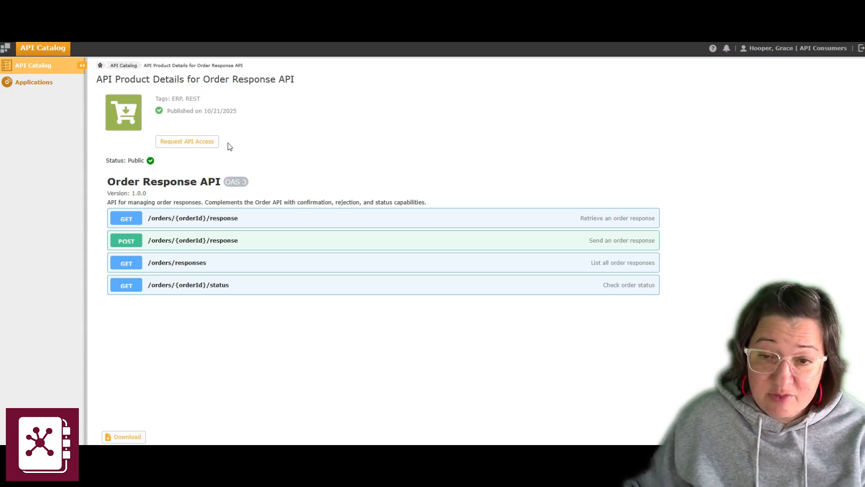
pyautogui.click(197, 142)
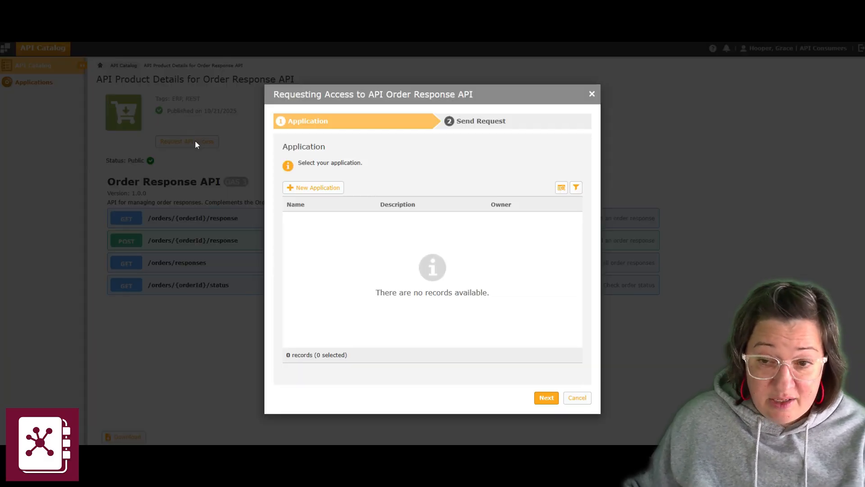
pyautogui.click(311, 188)
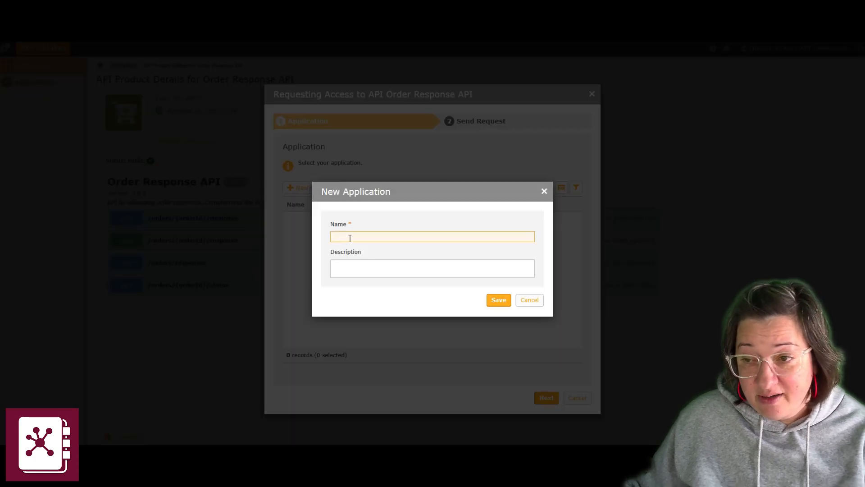
pyautogui.write('Application connection ERP')
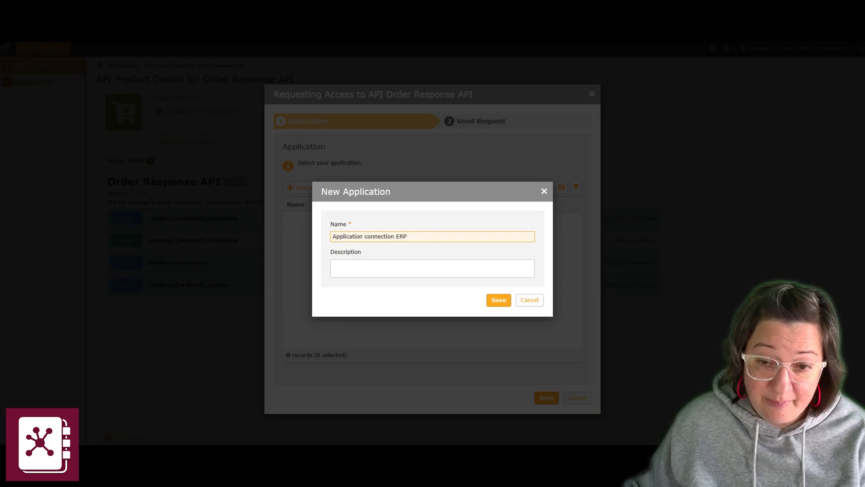
pyautogui.click(498, 300)
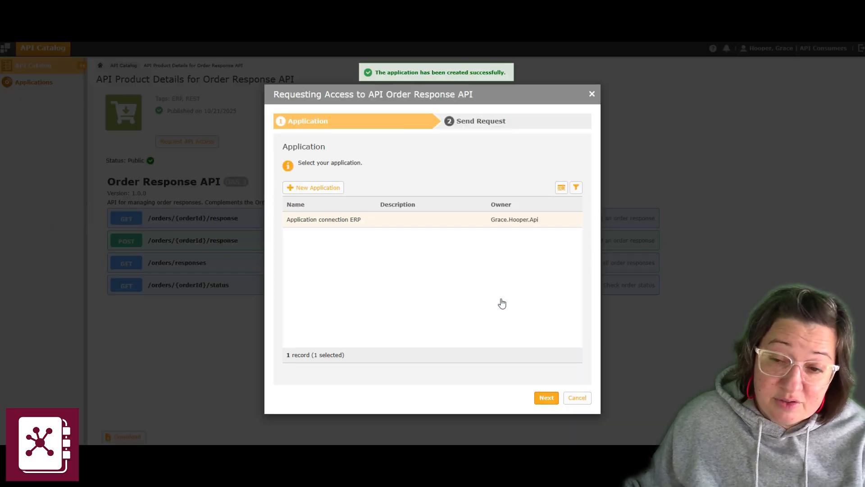
pyautogui.click(545, 398)
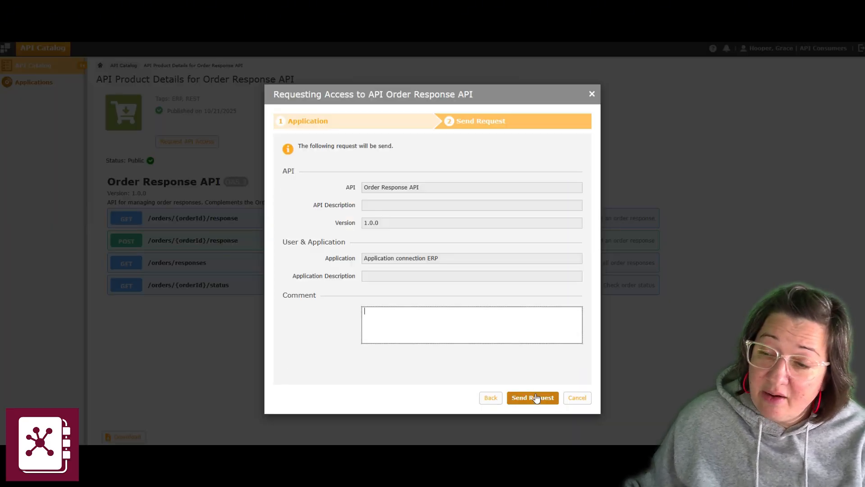
pyautogui.click(537, 398)
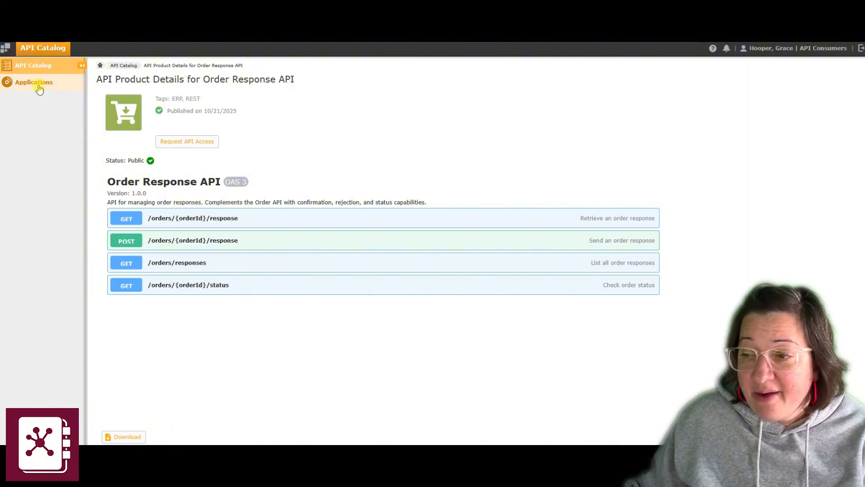
# - Check in Access Overview that the request is pending, then sign out
pyautogui.click(40, 85)
pyautogui.click(41, 104)
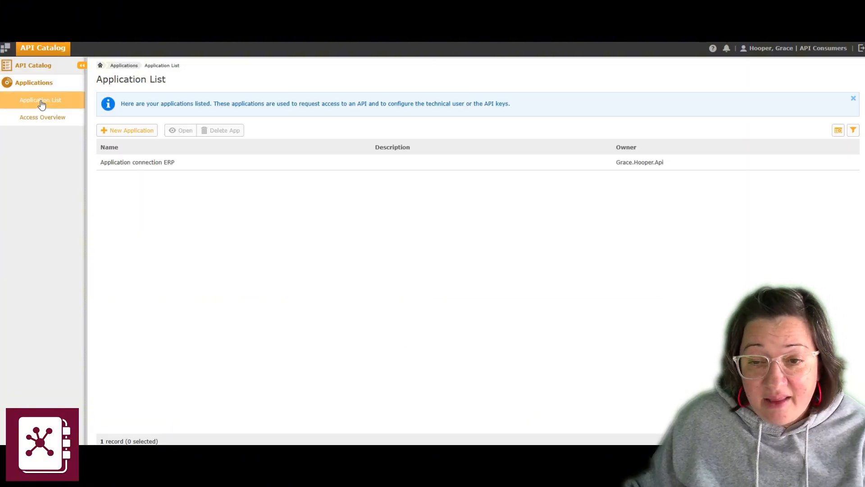
pyautogui.click(41, 119)
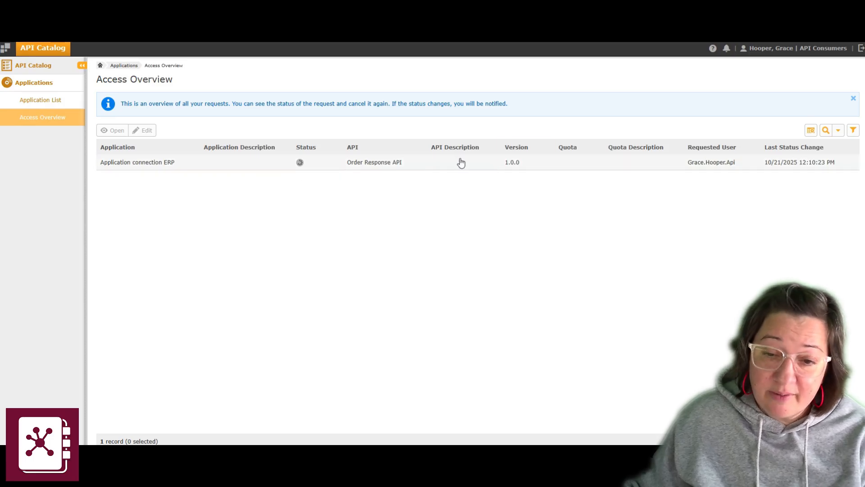
pyautogui.click(861, 49)
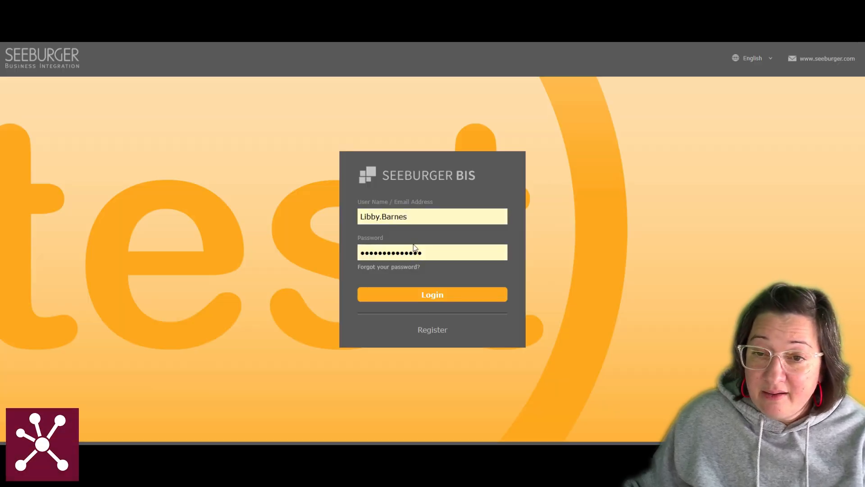
# - As administrator, grant the pending Order Response API access request for Application connection ERP
pyautogui.click(432, 299)
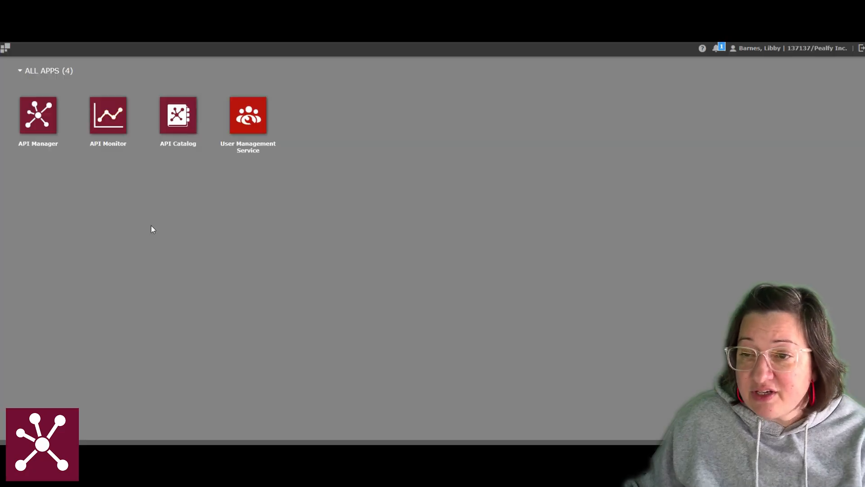
pyautogui.click(37, 128)
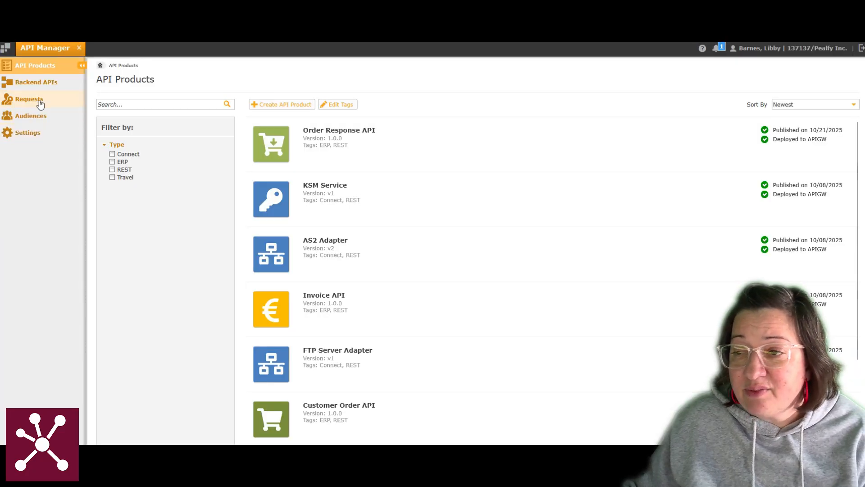
pyautogui.click(717, 49)
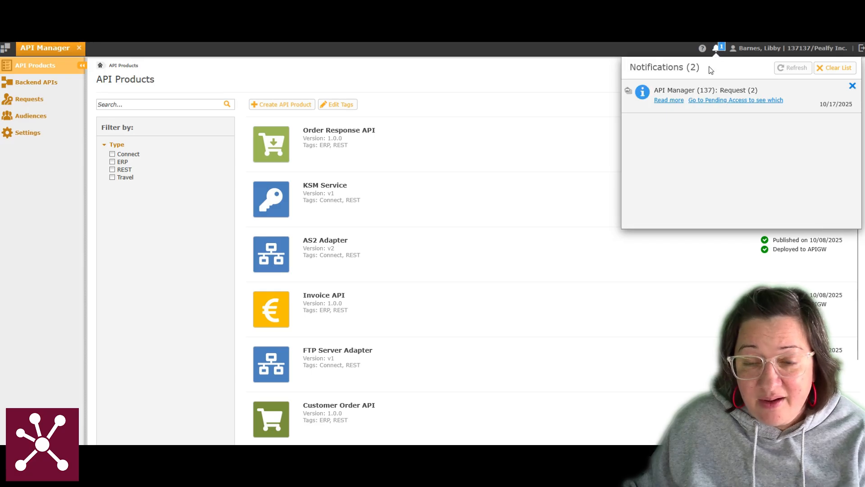
pyautogui.click(740, 101)
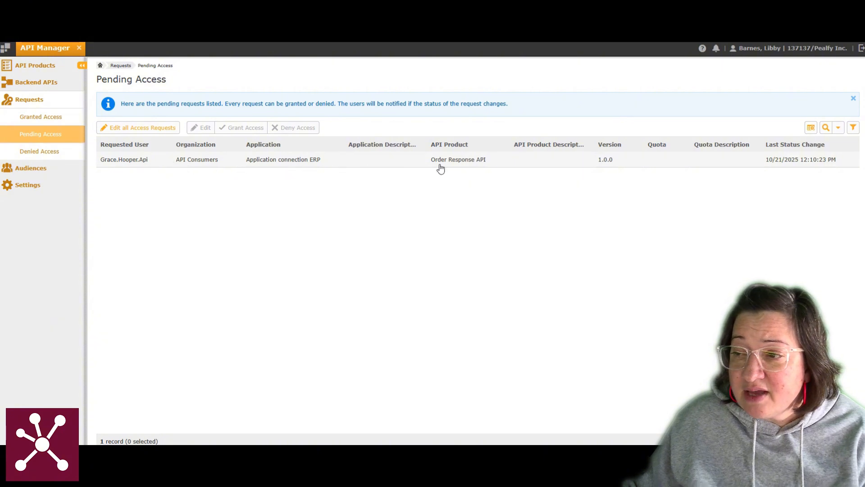
pyautogui.click(316, 163)
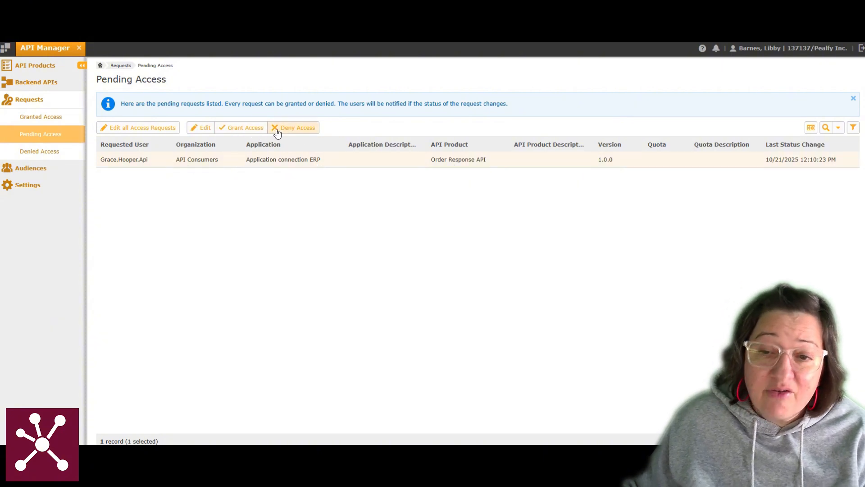
pyautogui.click(233, 130)
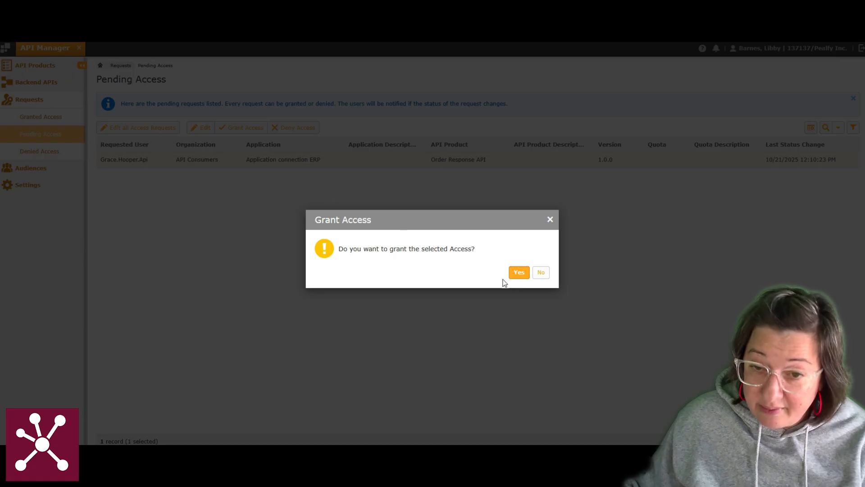
pyautogui.click(519, 272)
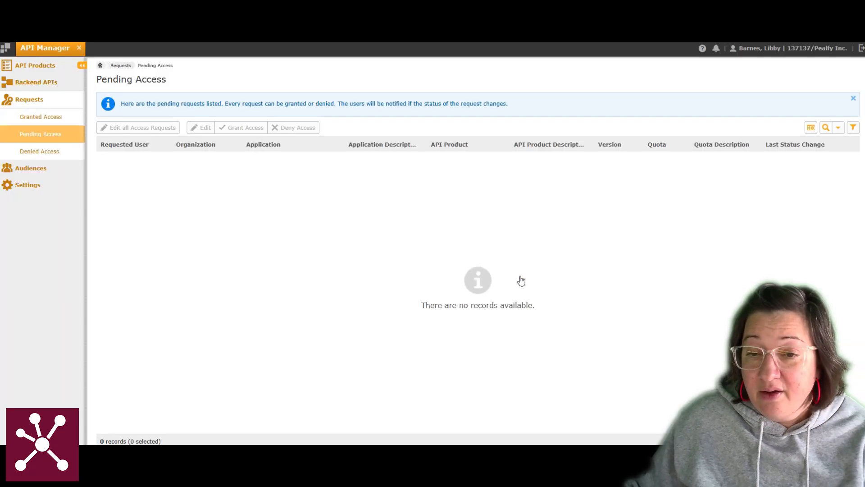
# - Review the granted requests, log out, and return to the portal login page
pyautogui.click(63, 118)
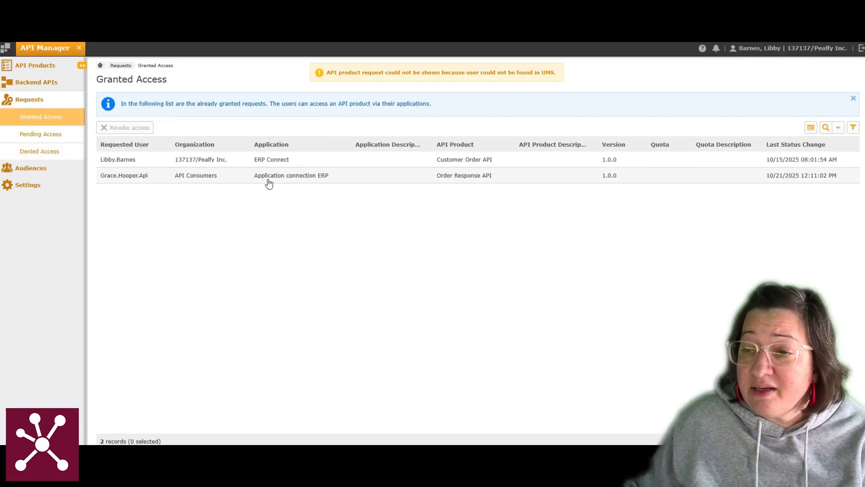
pyautogui.click(861, 47)
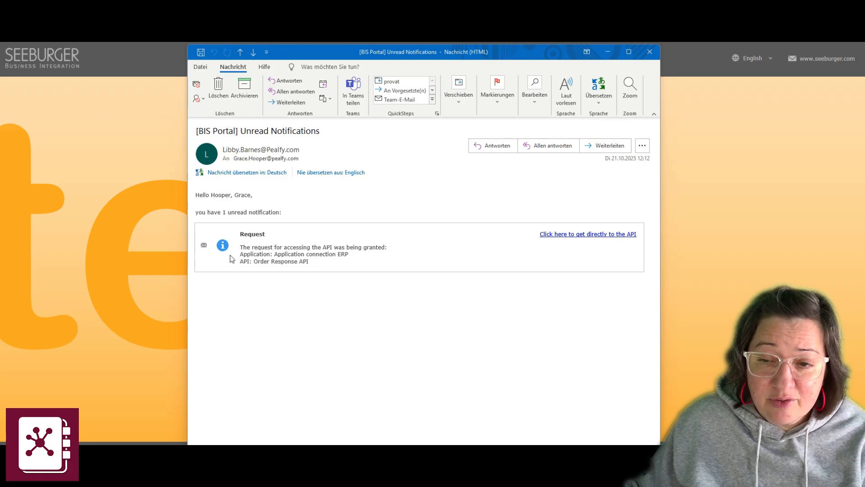
pyautogui.click(594, 235)
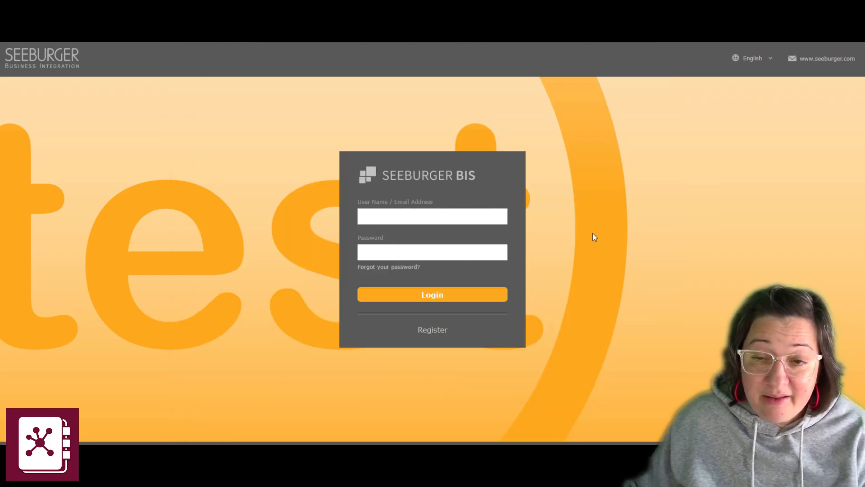
# - Sign in as the consumer and open the Application connection ERP details
pyautogui.click(484, 215)
pyautogui.click(443, 237)
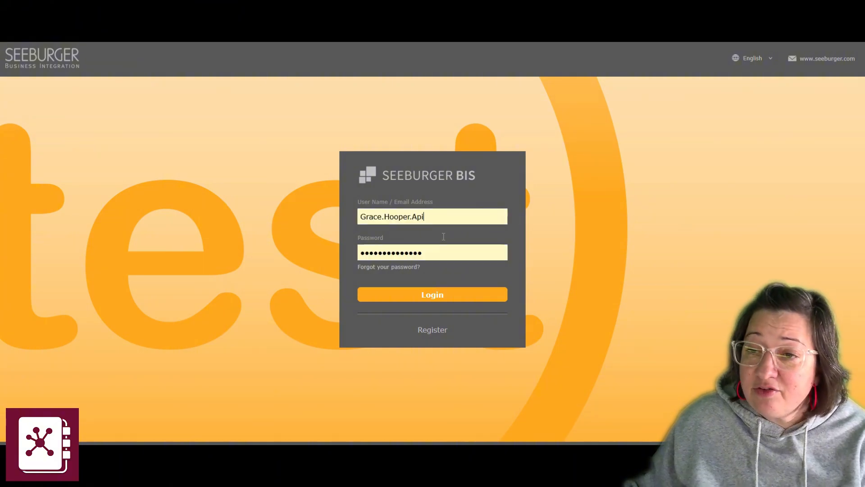
pyautogui.click(440, 295)
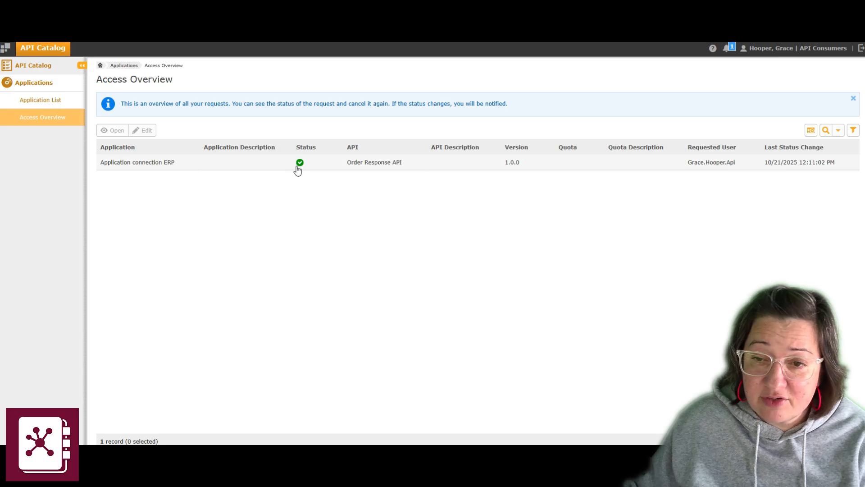
pyautogui.click(61, 104)
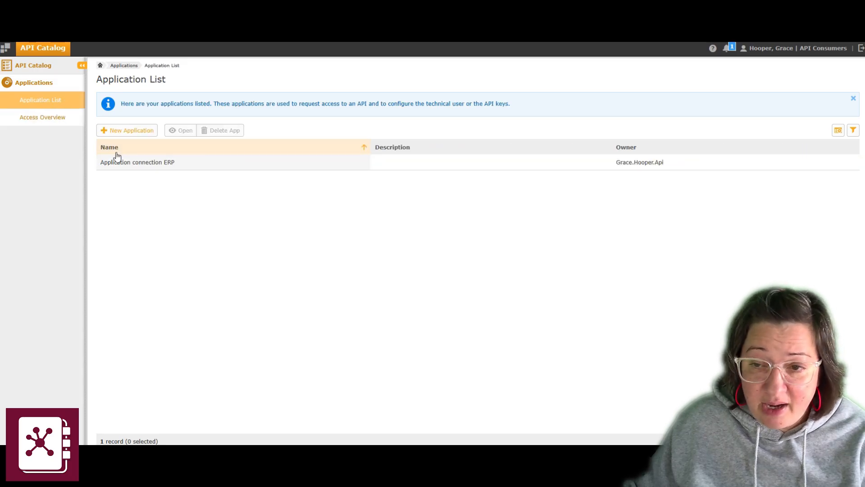
pyautogui.click(128, 163)
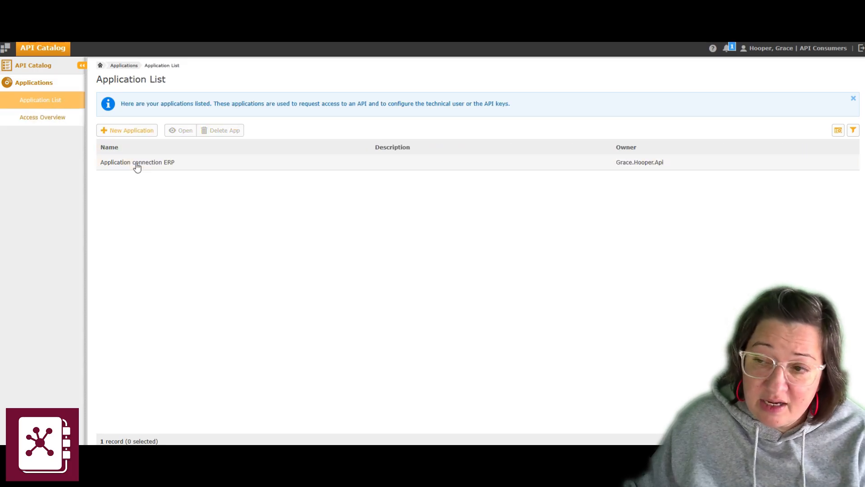
pyautogui.doubleClick(137, 164)
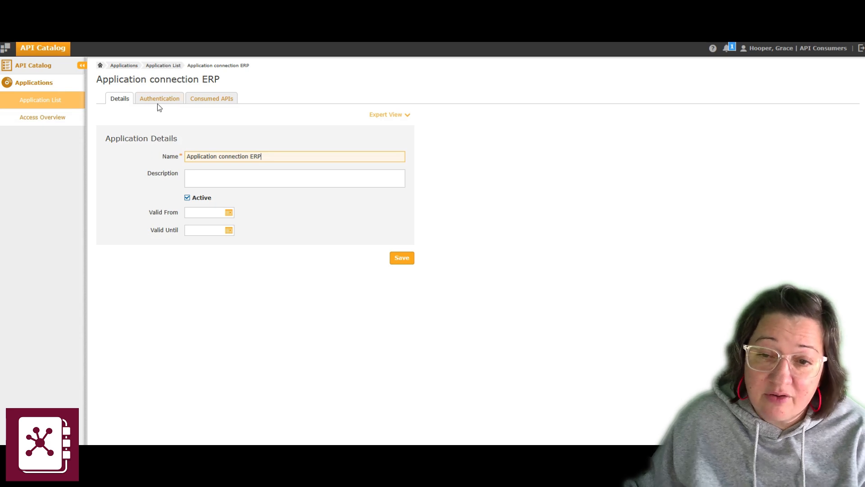
# - Save a new technical-user password under Authentication and start generating a new API key
pyautogui.click(194, 98)
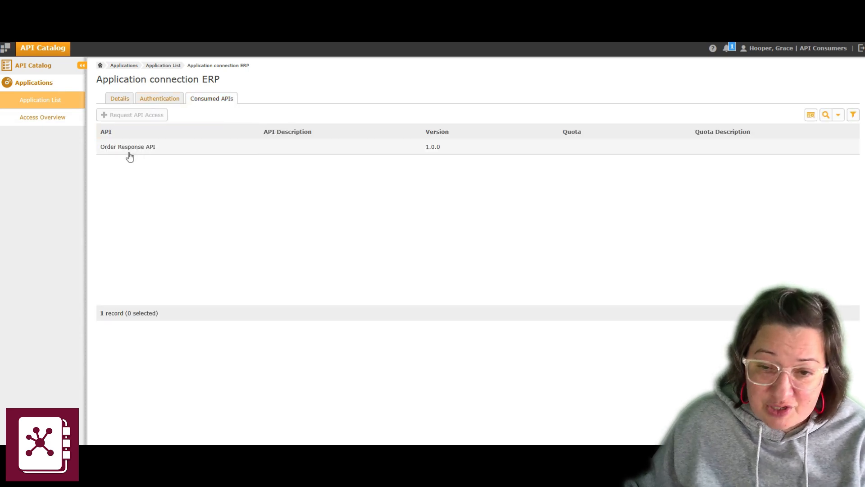
pyautogui.click(159, 99)
pyautogui.click(216, 180)
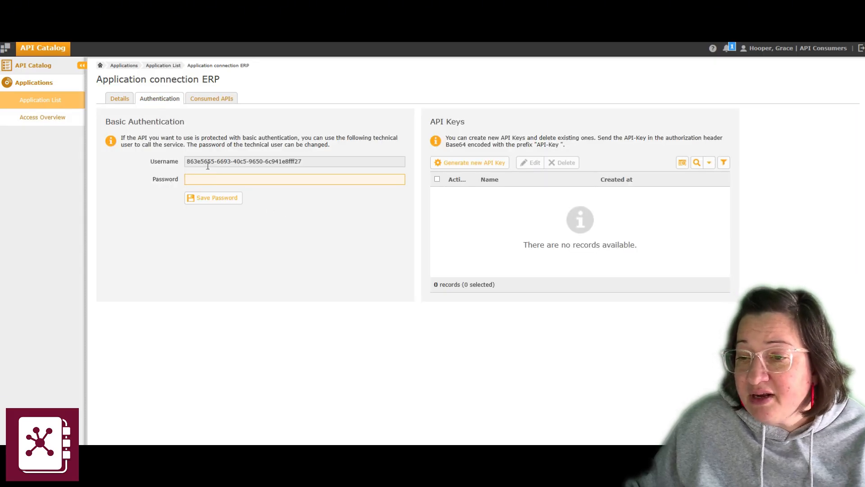
pyautogui.click(222, 200)
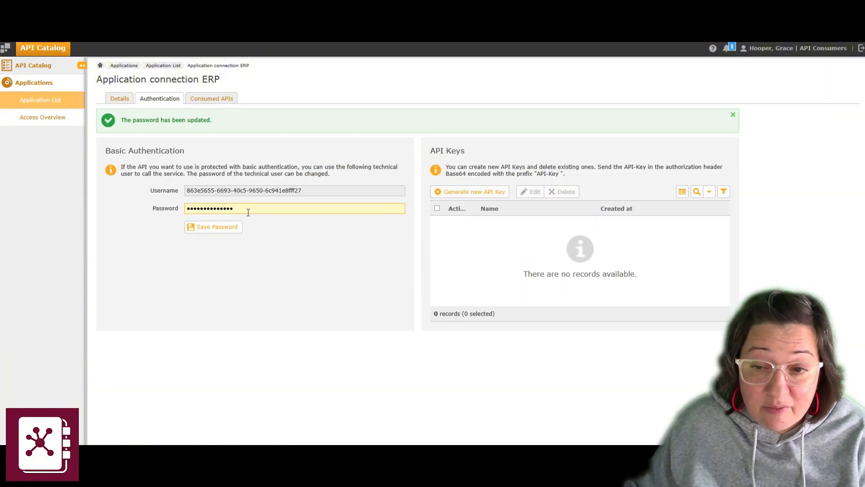
pyautogui.click(479, 193)
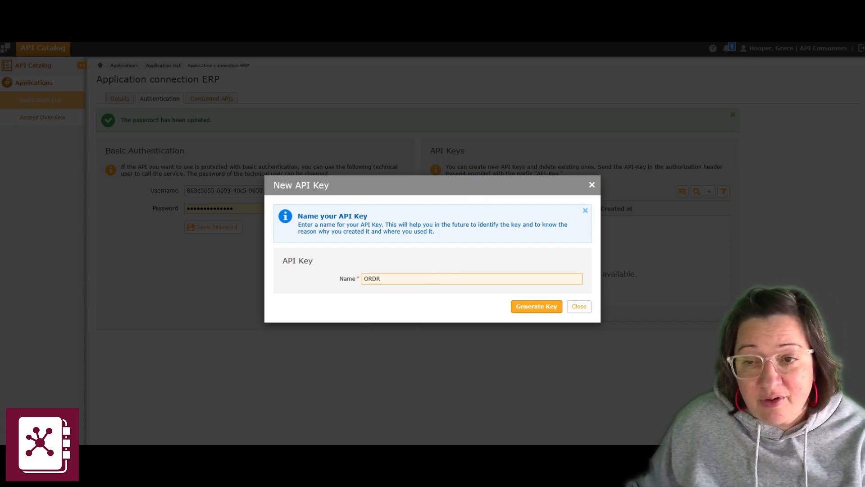
# - Generate the API key ORDRSP for Application connection ERP, close the dialog, and sign out
pyautogui.click(519, 308)
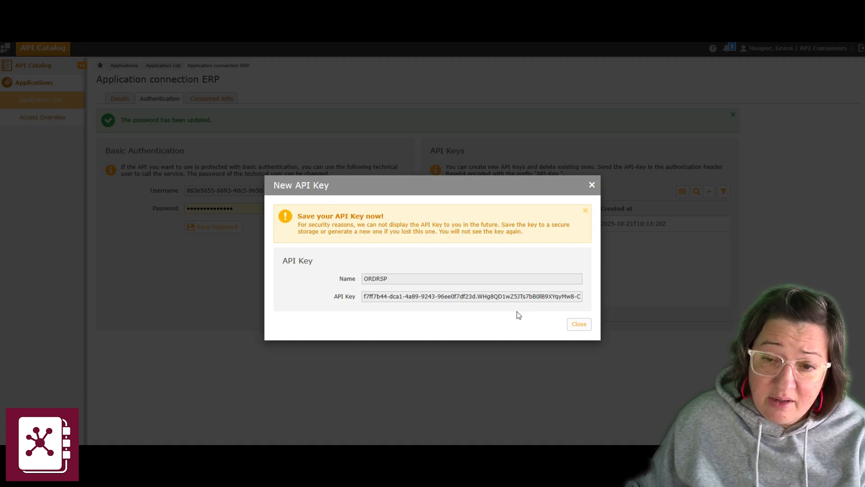
pyautogui.click(578, 325)
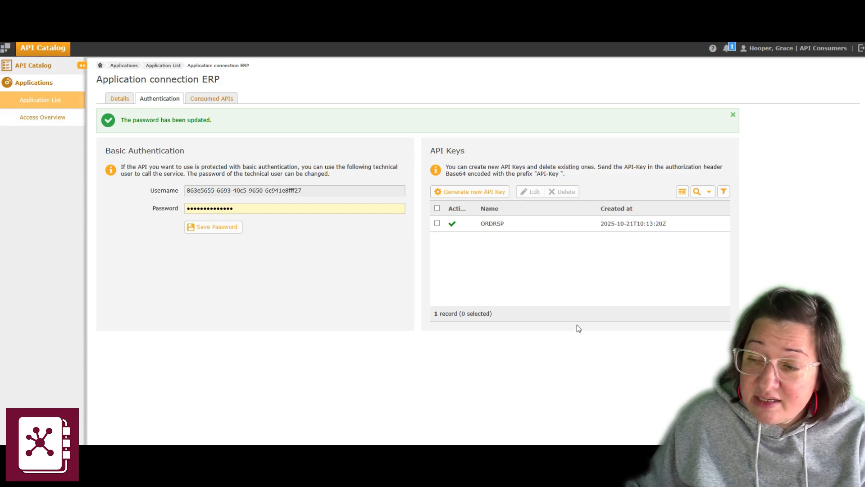
pyautogui.click(860, 49)
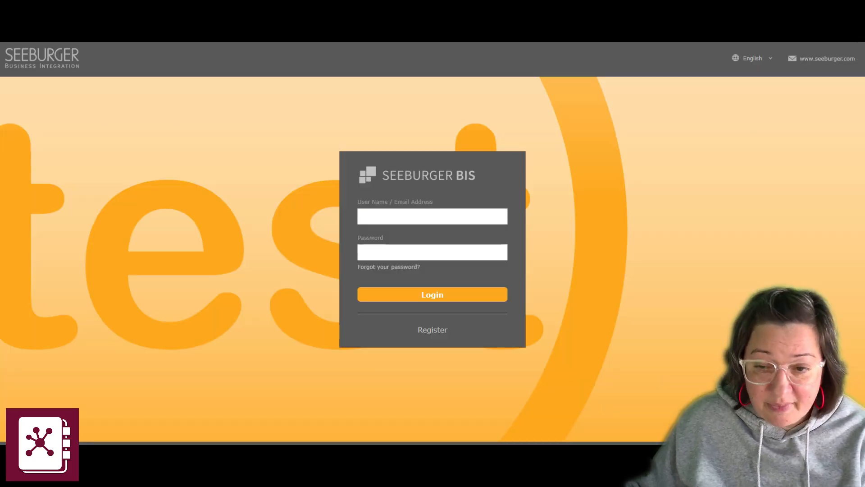